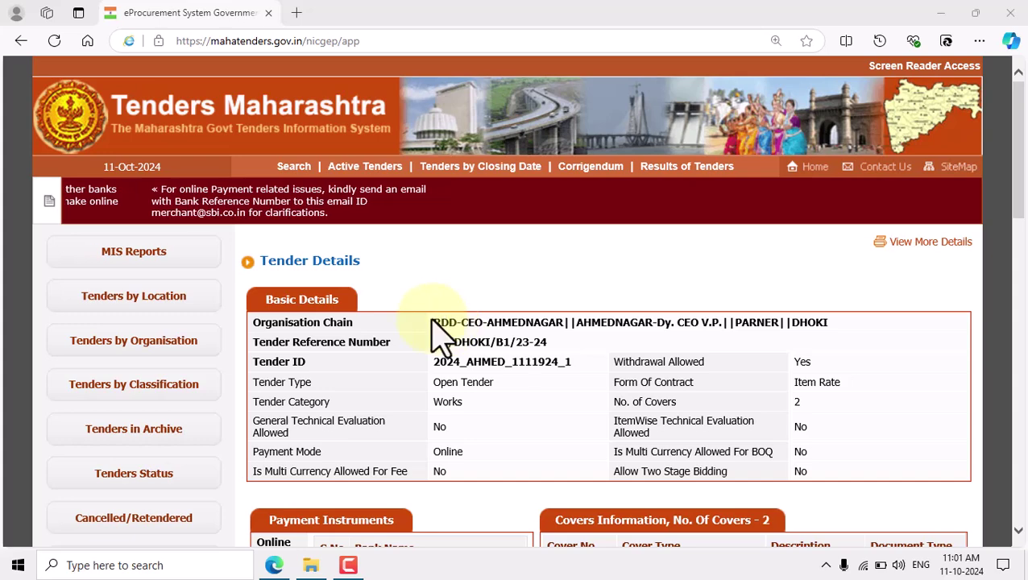
# Step: Delete the old extracted work_1941335 folder from the tender folder
pyautogui.moveTo(326, 568)
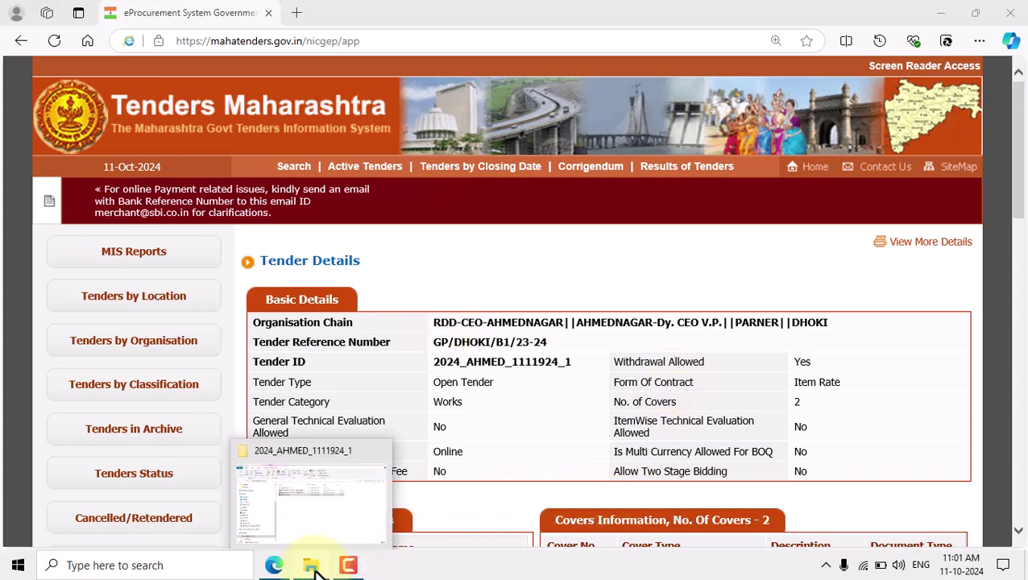
pyautogui.click(331, 540)
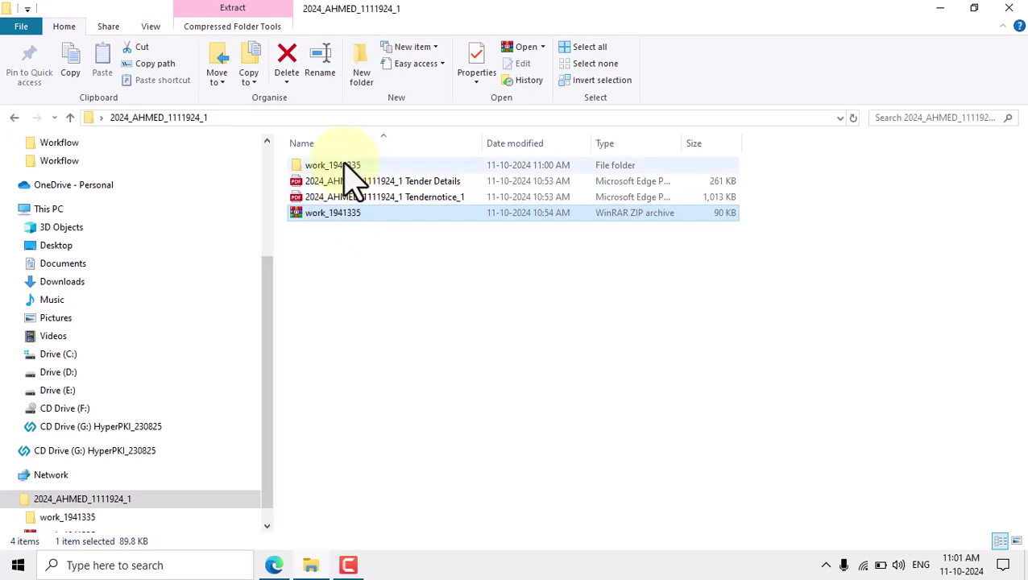
pyautogui.click(402, 306)
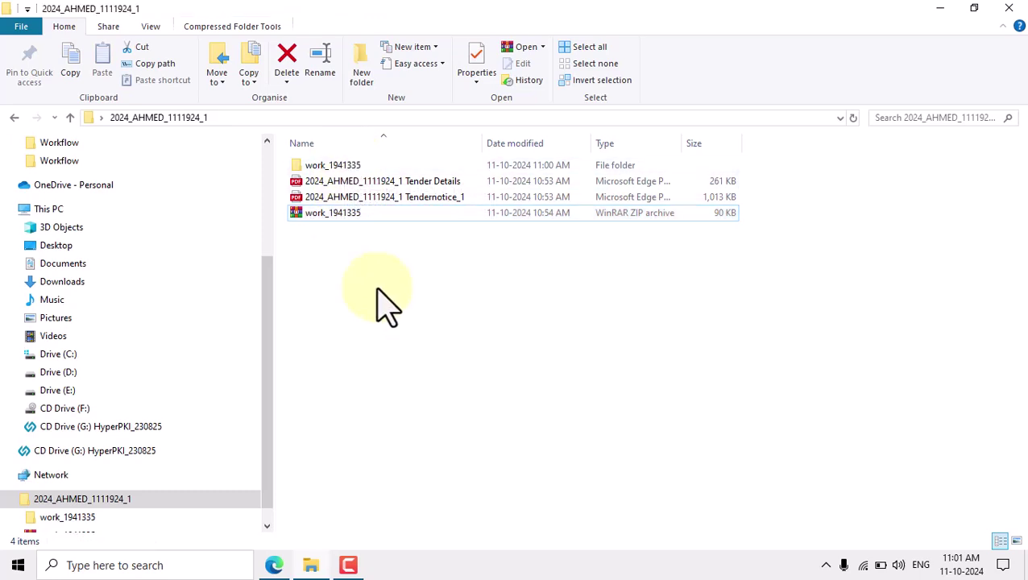
pyautogui.click(345, 168)
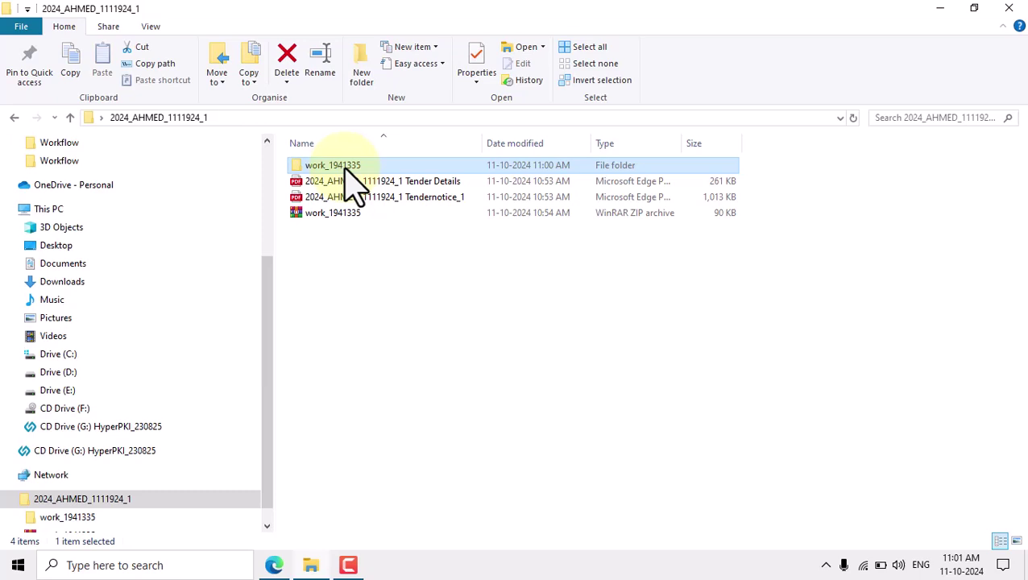
pyautogui.press('Delete')
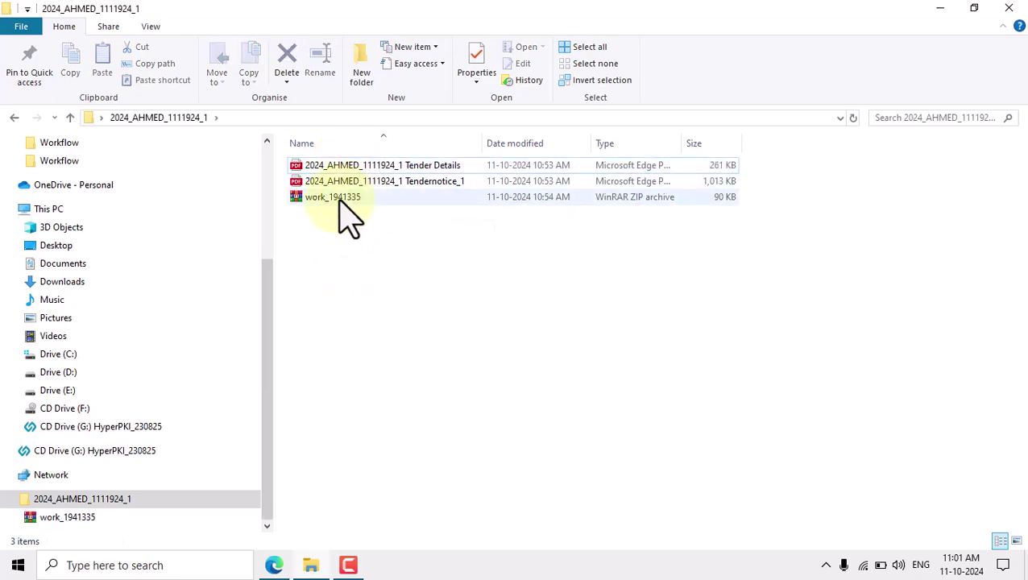
# Step: Extract the work_1941335 ZIP into its own folder and open BOQ_1941335 from it
pyautogui.rightClick(339, 203)
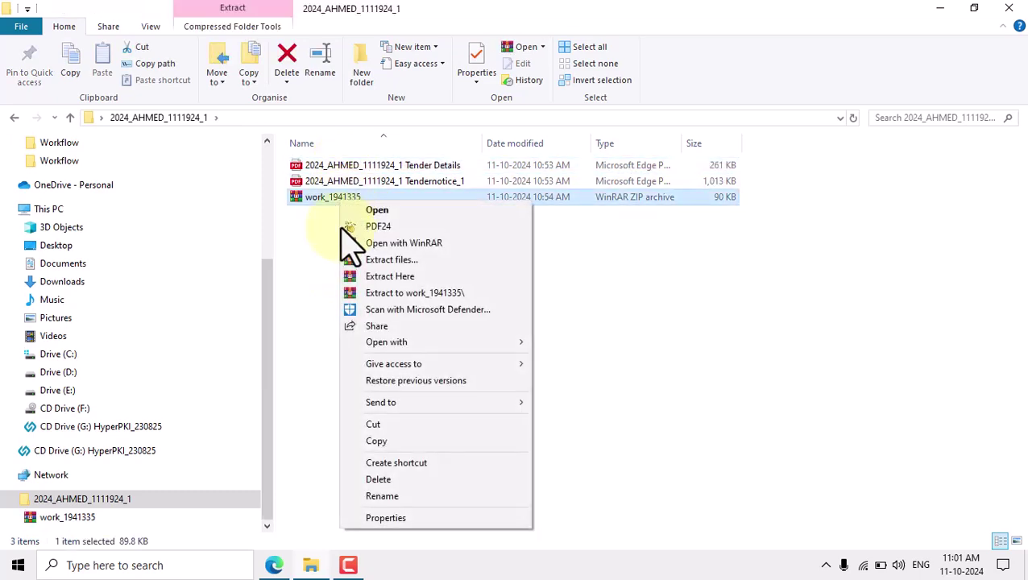
pyautogui.click(415, 307)
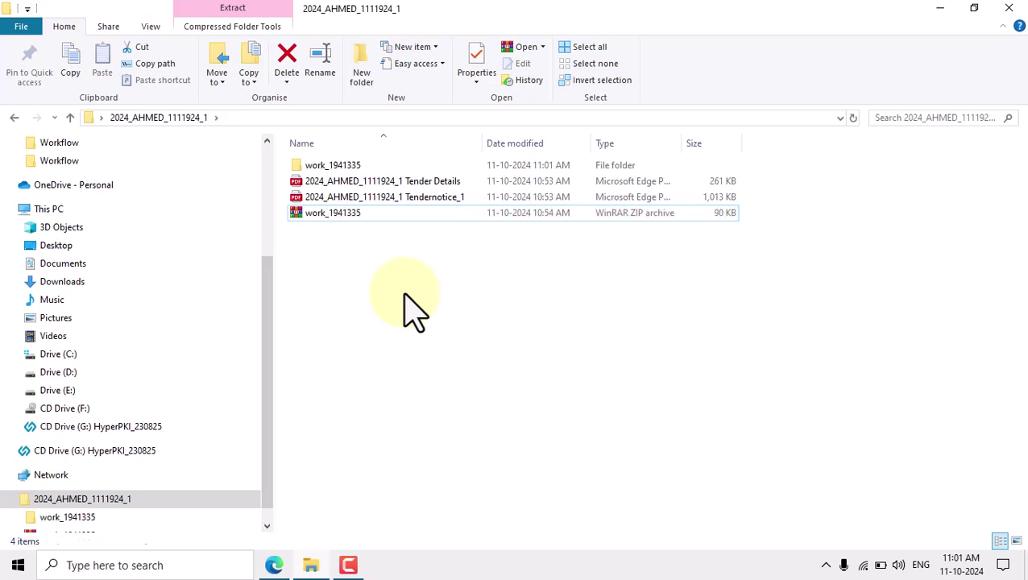
pyautogui.doubleClick(352, 166)
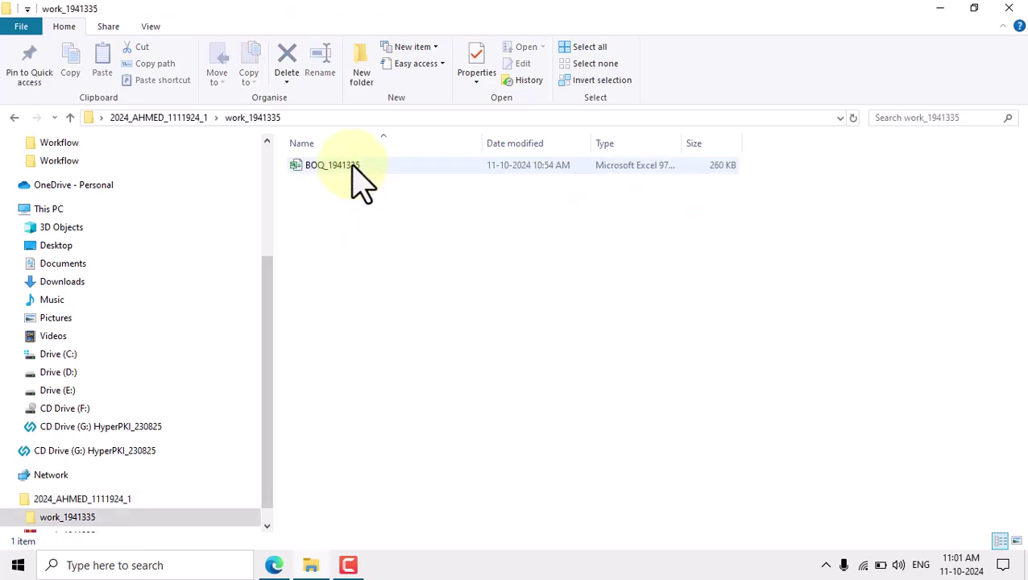
pyautogui.doubleClick(326, 165)
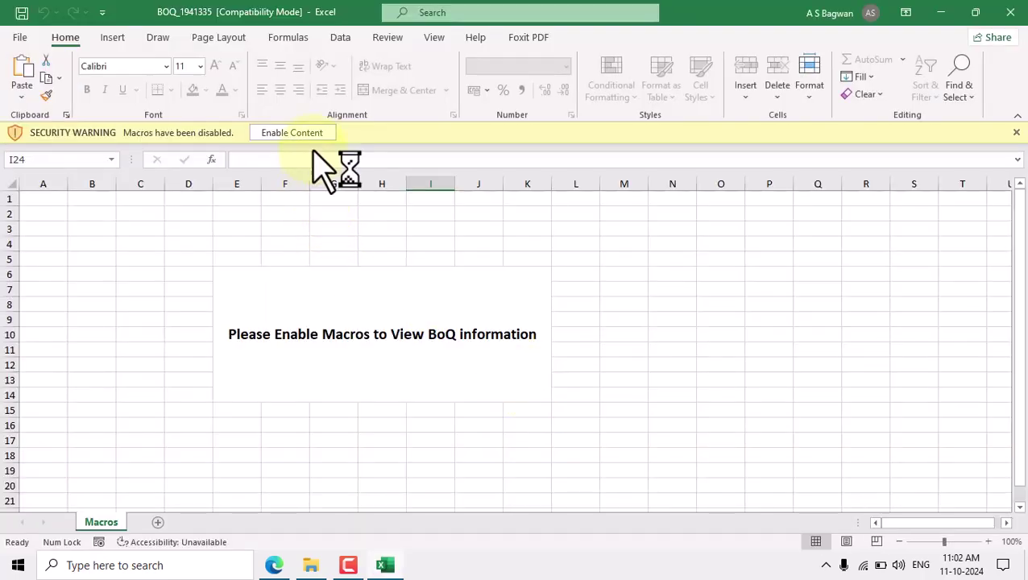
# Step: Enable the workbook's macros and review the BoQ1 price schedule with its six items
pyautogui.click(308, 135)
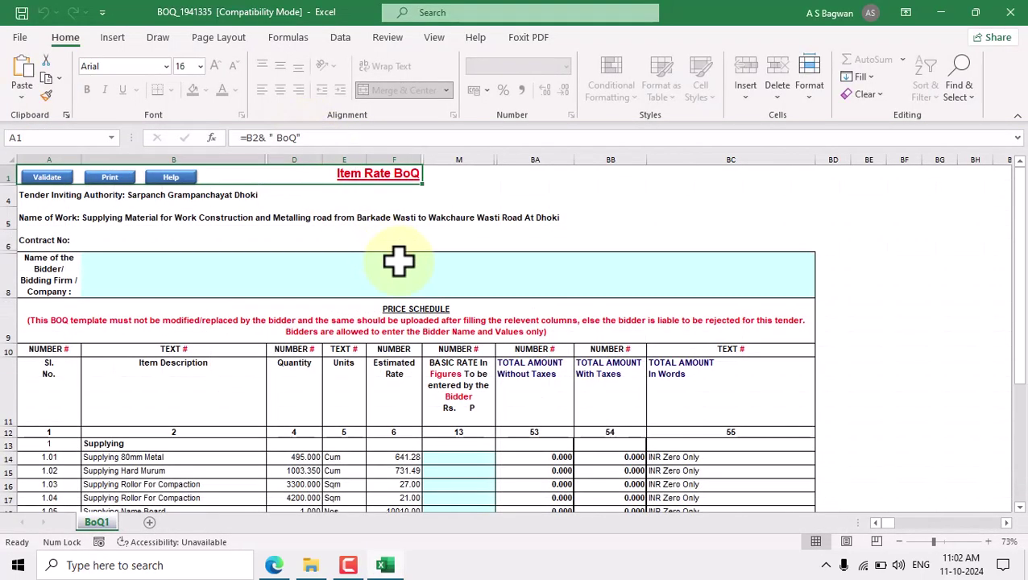
pyautogui.scroll(-3, 522, 325)
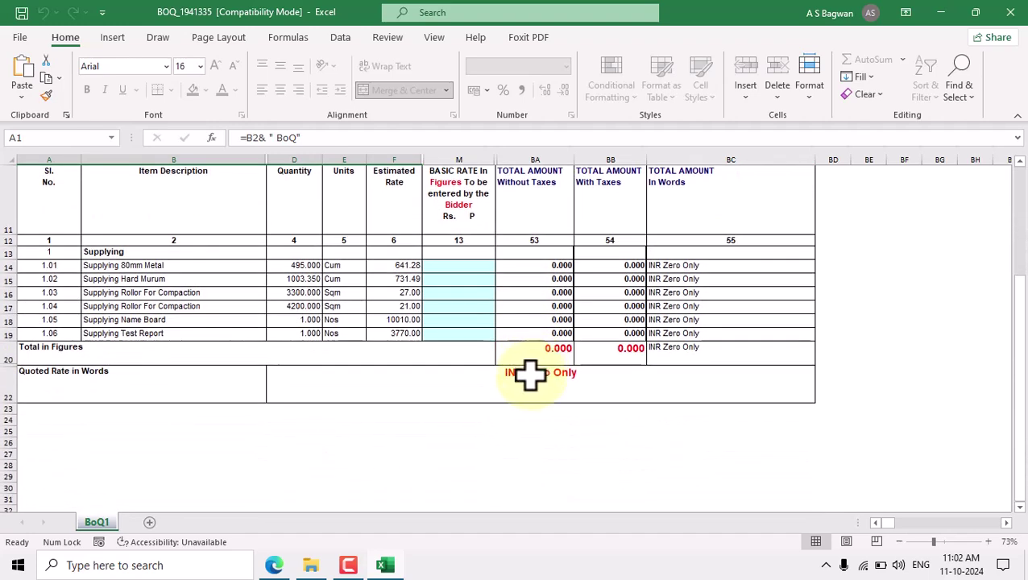
pyautogui.scroll(3, 530, 372)
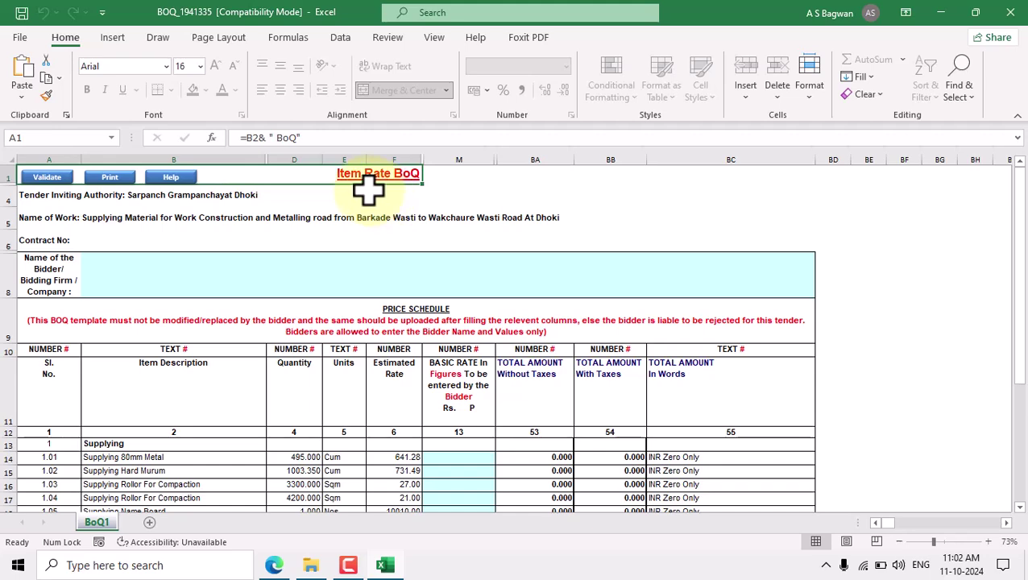
pyautogui.scroll(-1, 574, 360)
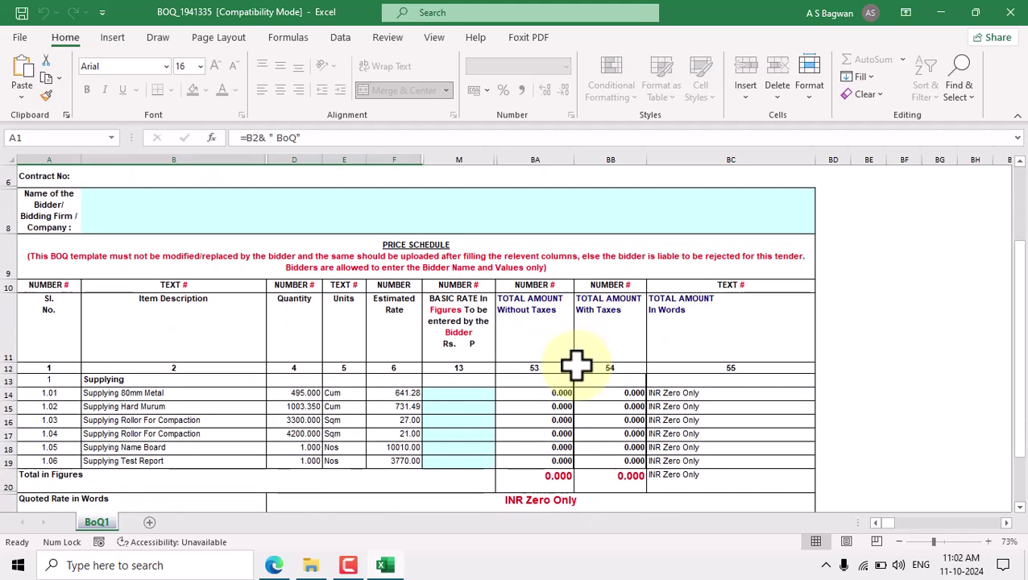
pyautogui.scroll(1, 332, 352)
# Step: Enter the bidder's name in capitals in merged cell B8, correcting its spacing
pyautogui.doubleClick(193, 282)
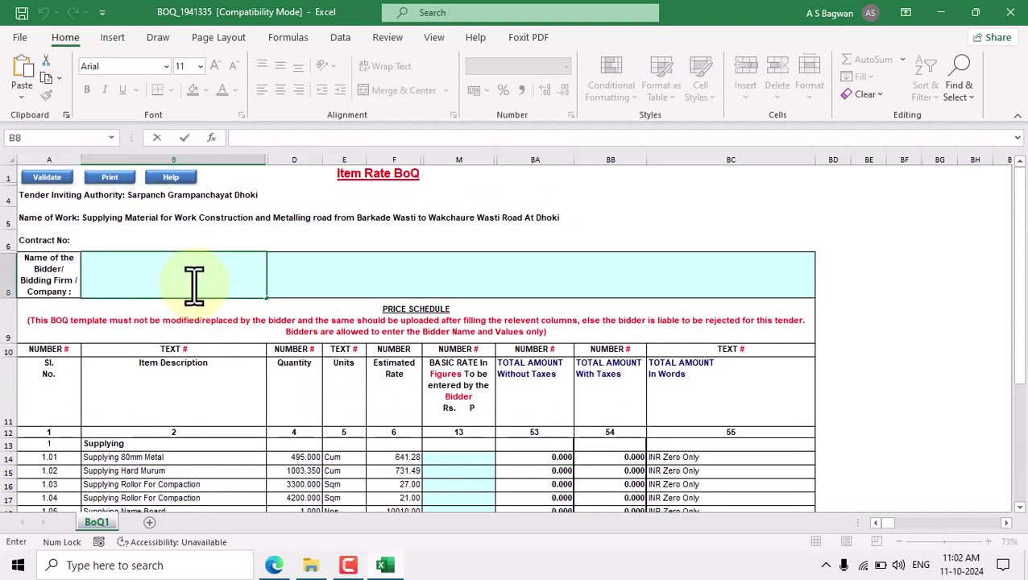
pyautogui.press('capslock')
pyautogui.write('A')
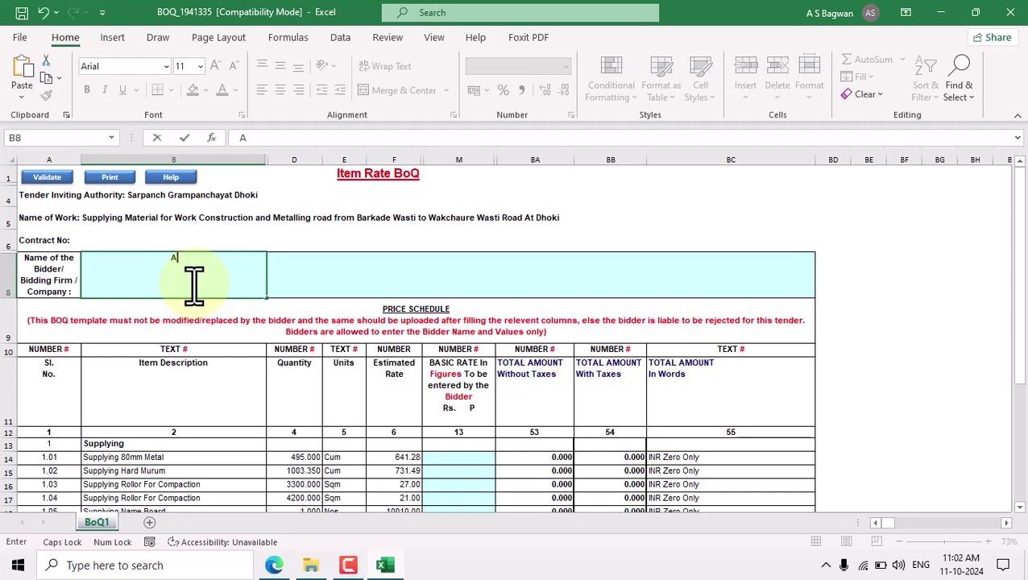
pyautogui.write(' SBAGWAN')
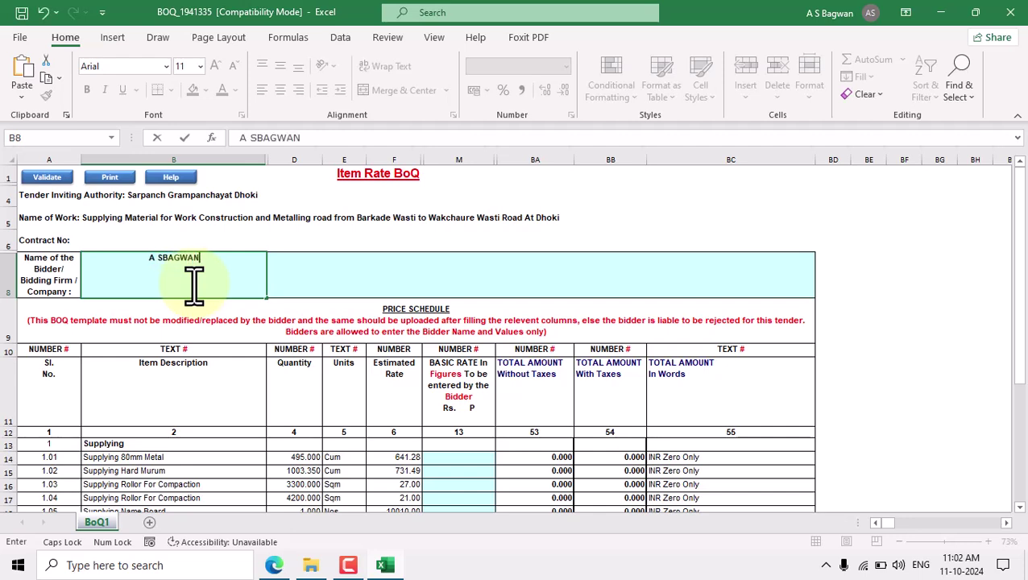
pyautogui.click(160, 266)
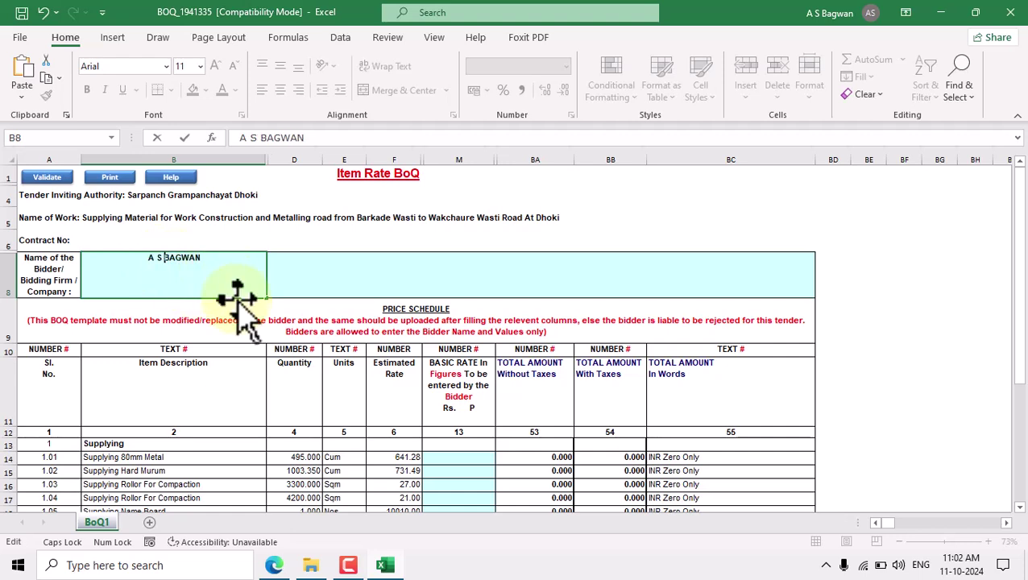
pyautogui.click(337, 275)
pyautogui.click(191, 270)
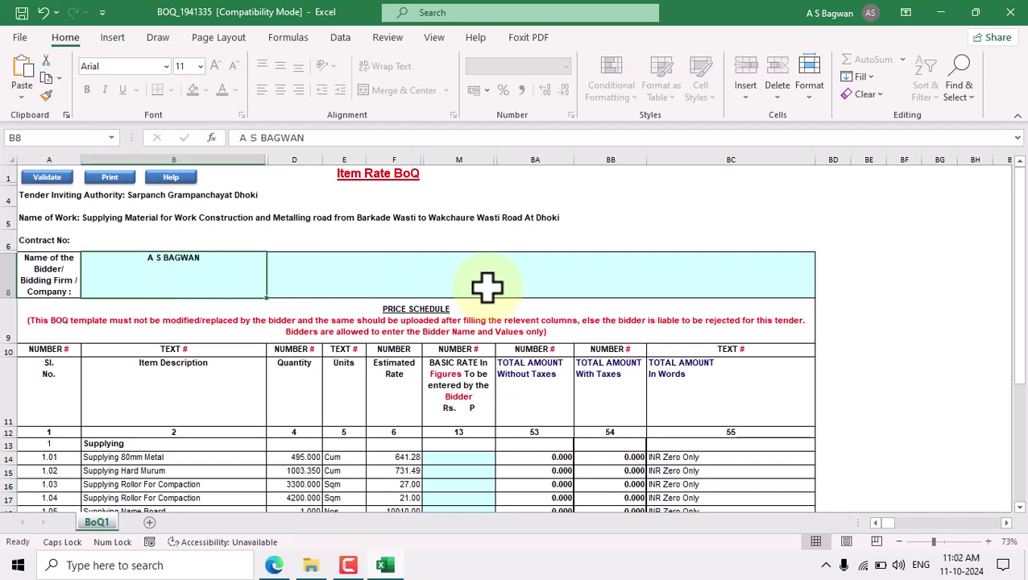
pyautogui.scroll(-1, 478, 298)
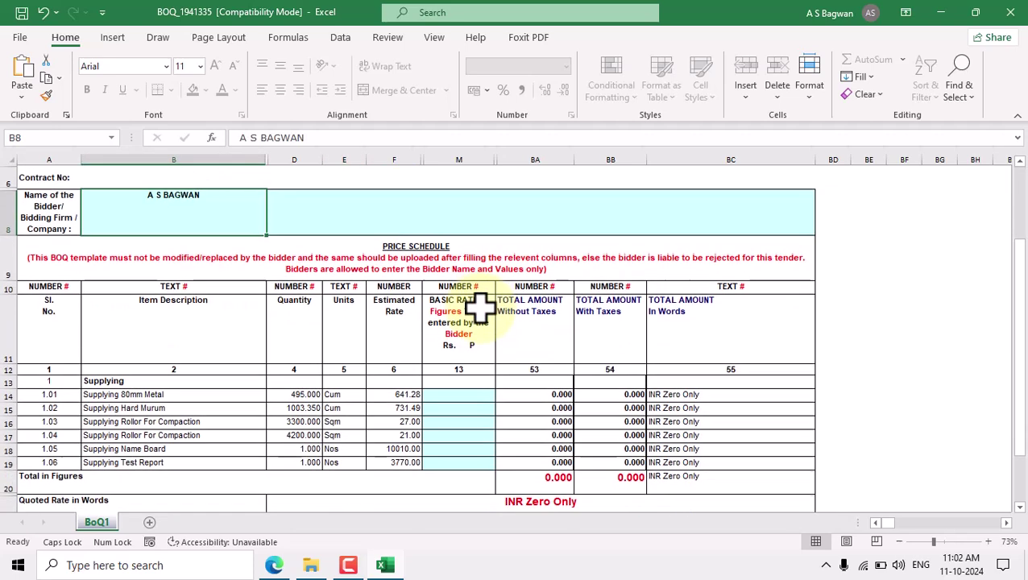
pyautogui.scroll(1, 475, 328)
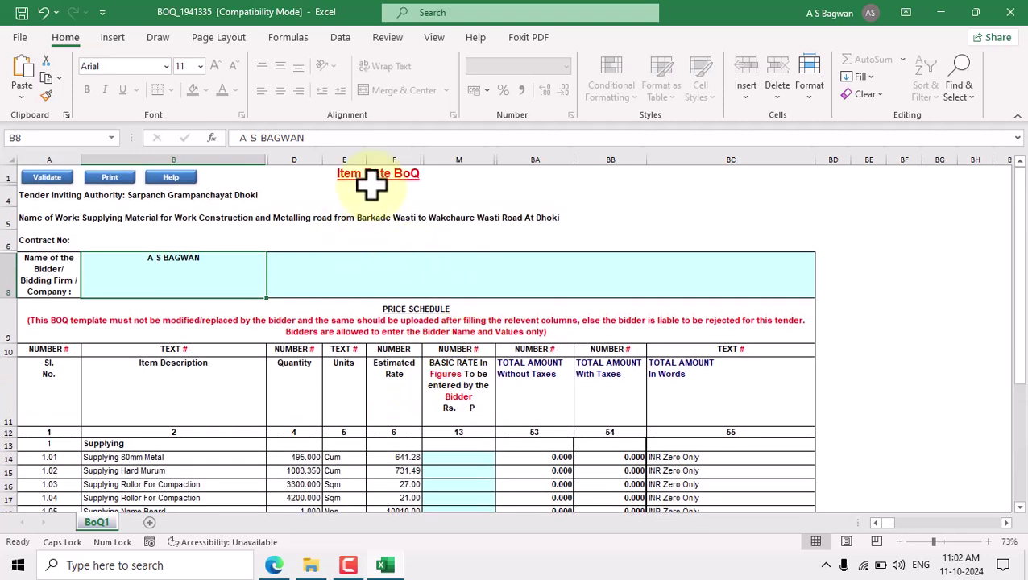
pyautogui.scroll(-1, 513, 354)
# Step: Check item 1.01's quantity, estimated rate and with-taxes total formulas while trying basic rates
pyautogui.click(456, 392)
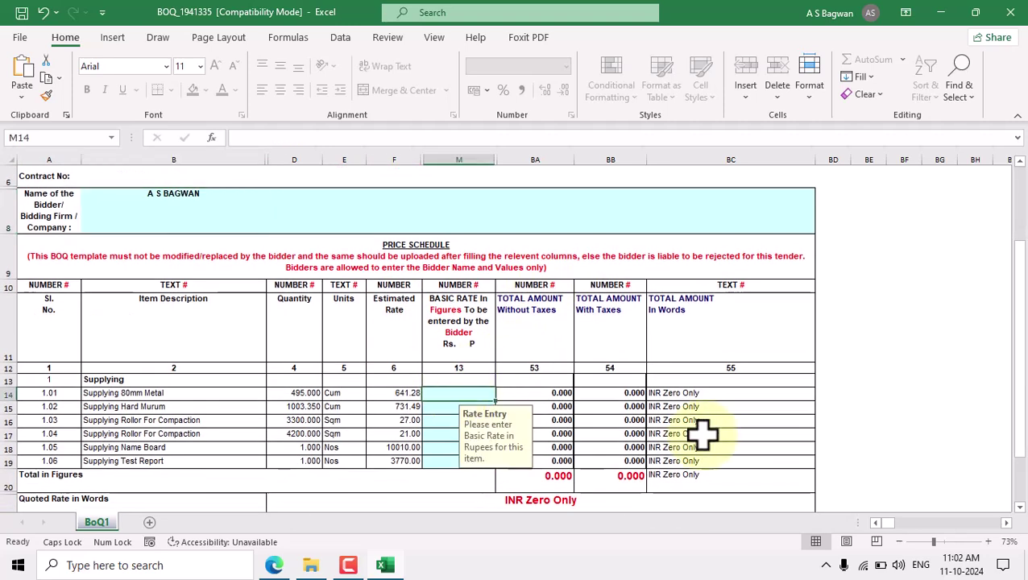
pyautogui.press('Down')
pyautogui.press('Down')
pyautogui.press('Down')
pyautogui.press('Down')
pyautogui.press('Down')
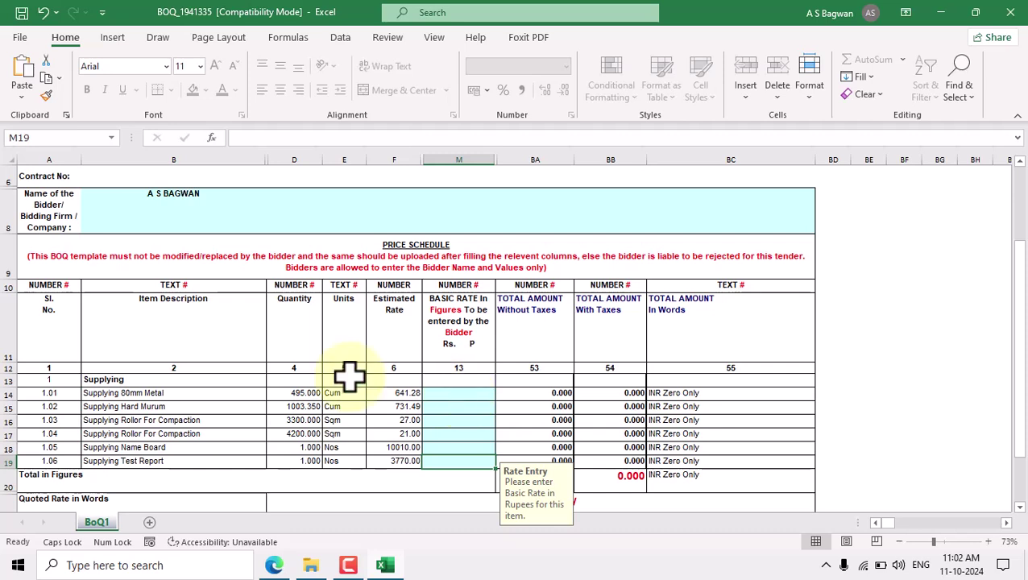
pyautogui.click(296, 391)
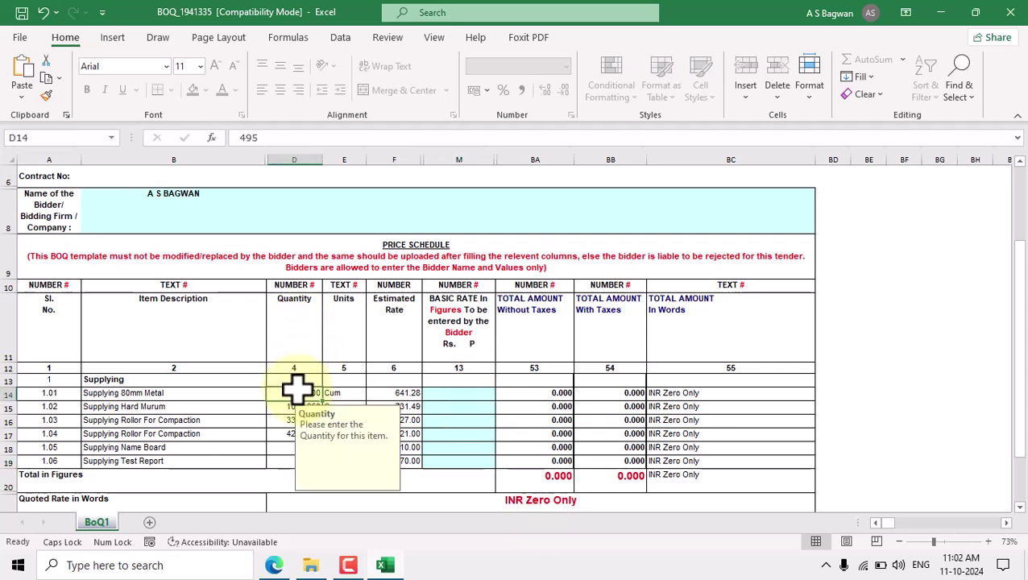
pyautogui.click(371, 314)
pyautogui.click(390, 393)
pyautogui.click(480, 393)
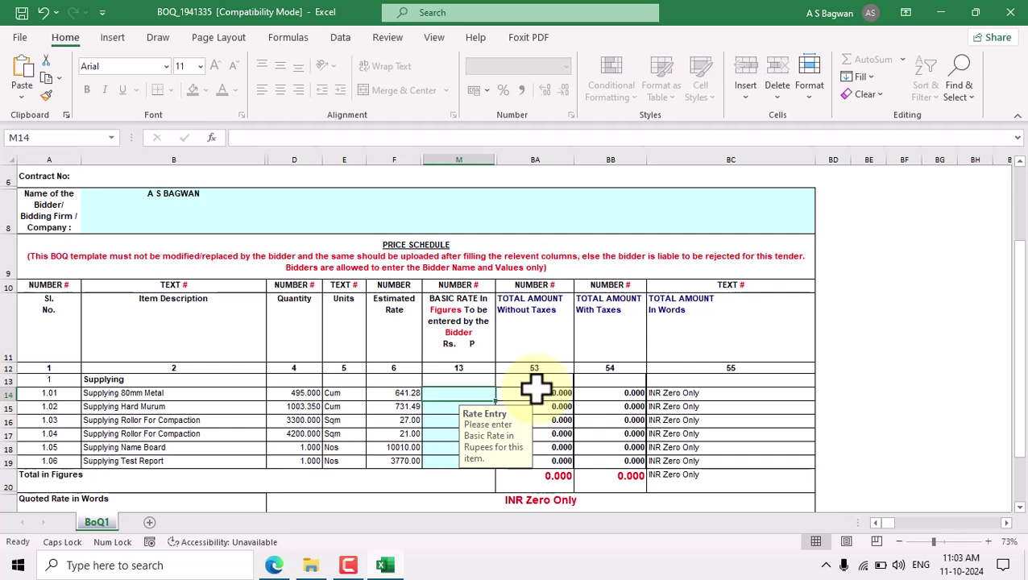
pyautogui.write('800')
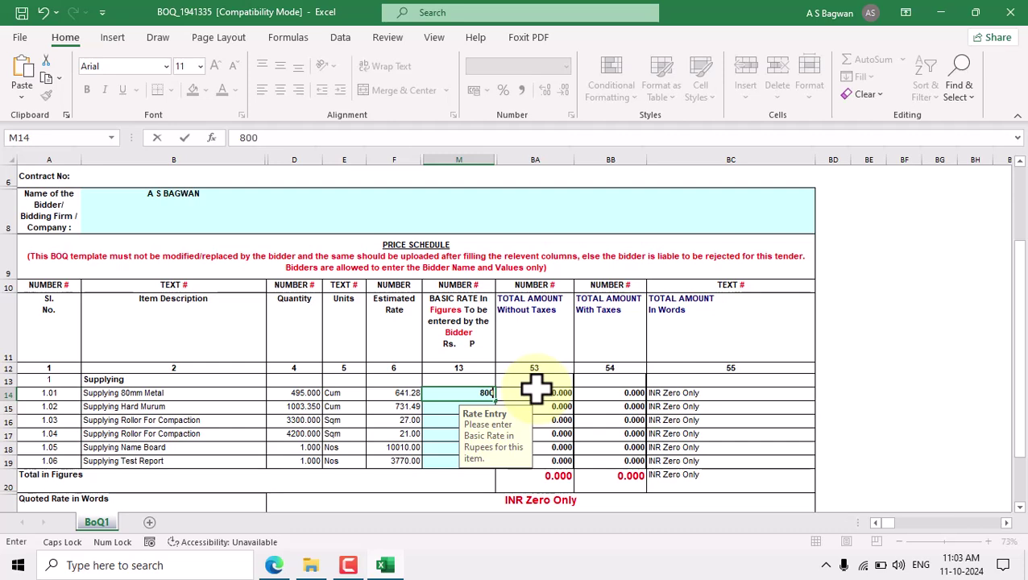
pyautogui.press('Return')
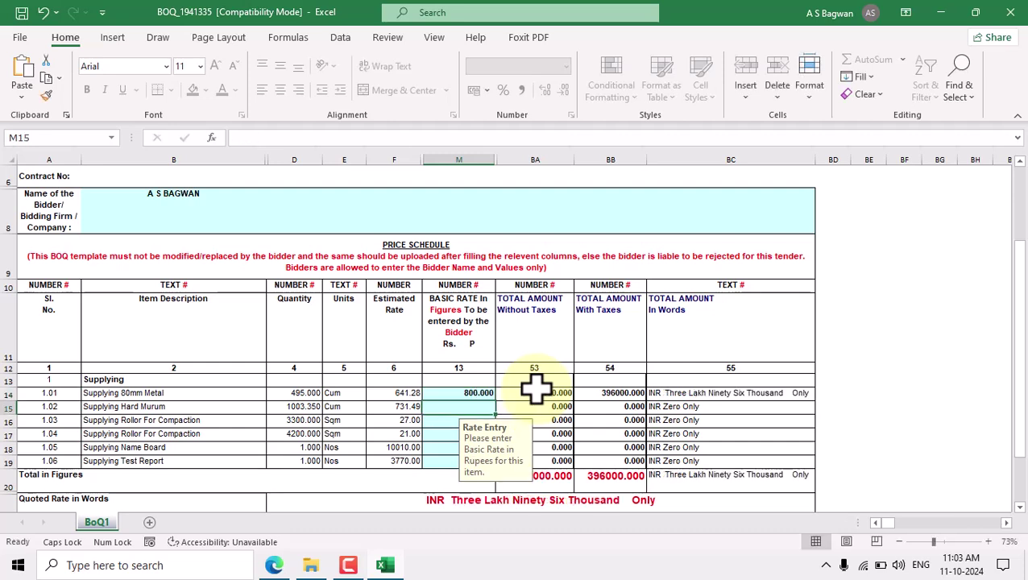
pyautogui.click(611, 392)
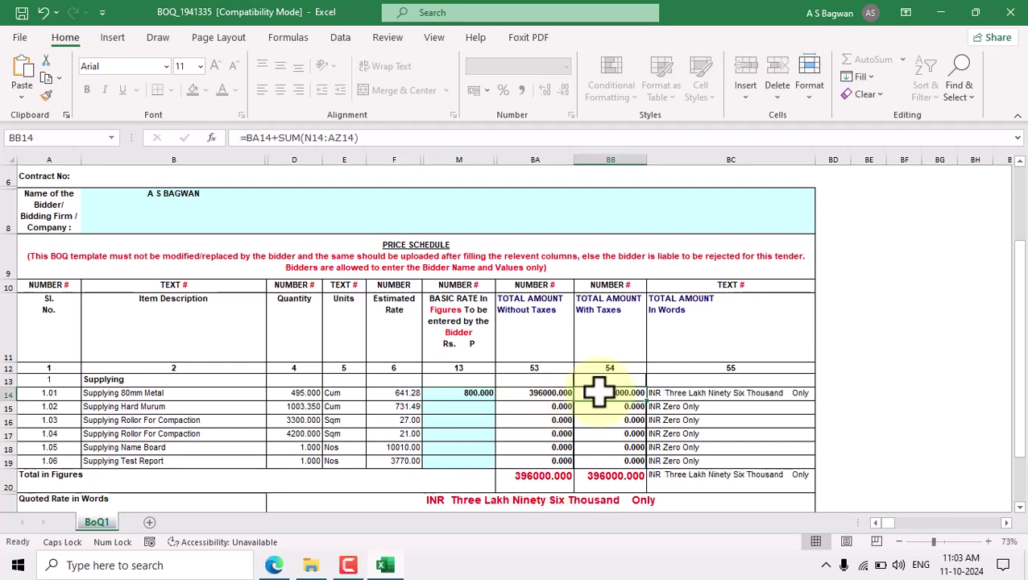
pyautogui.click(306, 393)
pyautogui.click(451, 393)
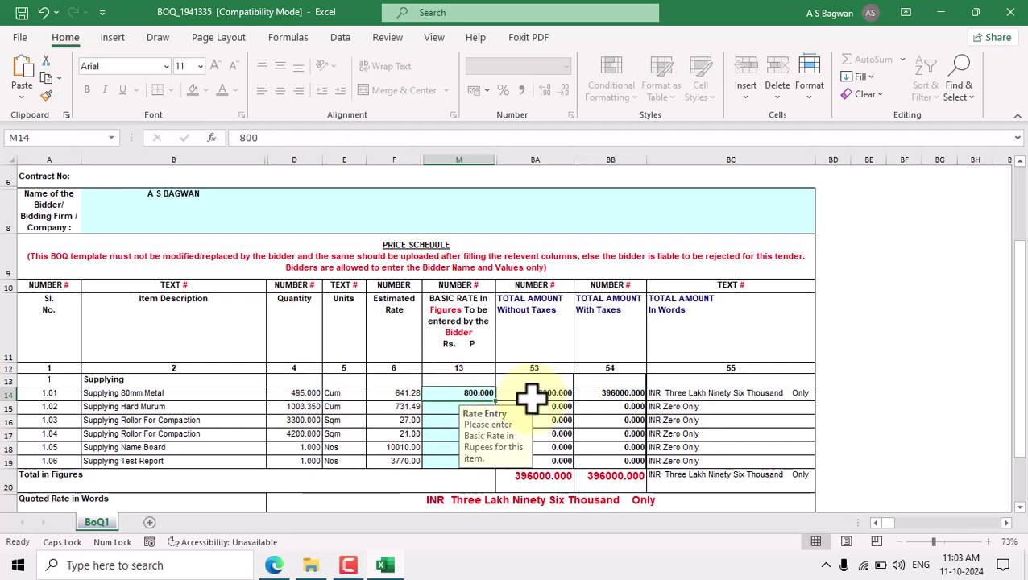
pyautogui.click(600, 393)
pyautogui.click(481, 393)
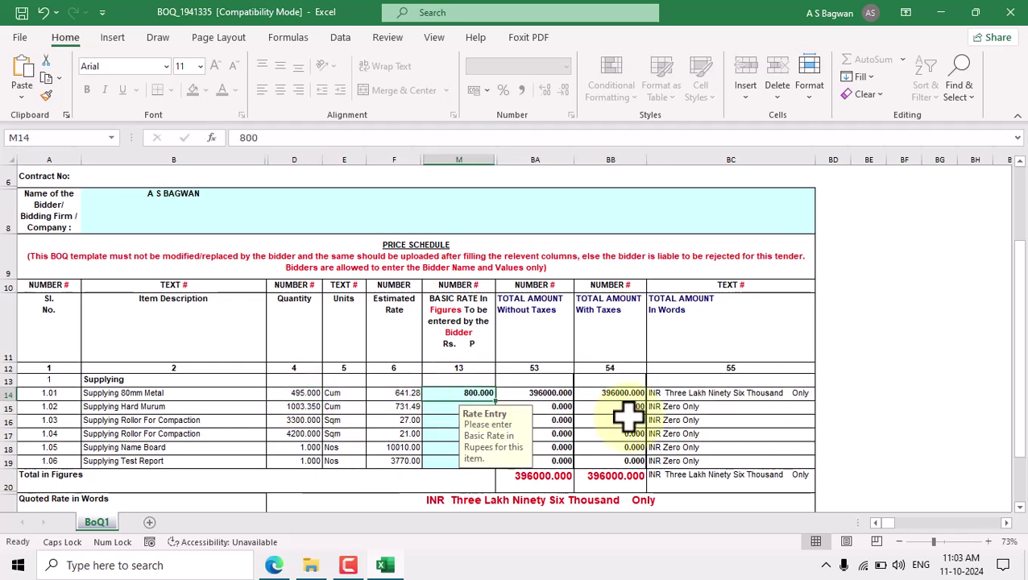
pyautogui.write('1')
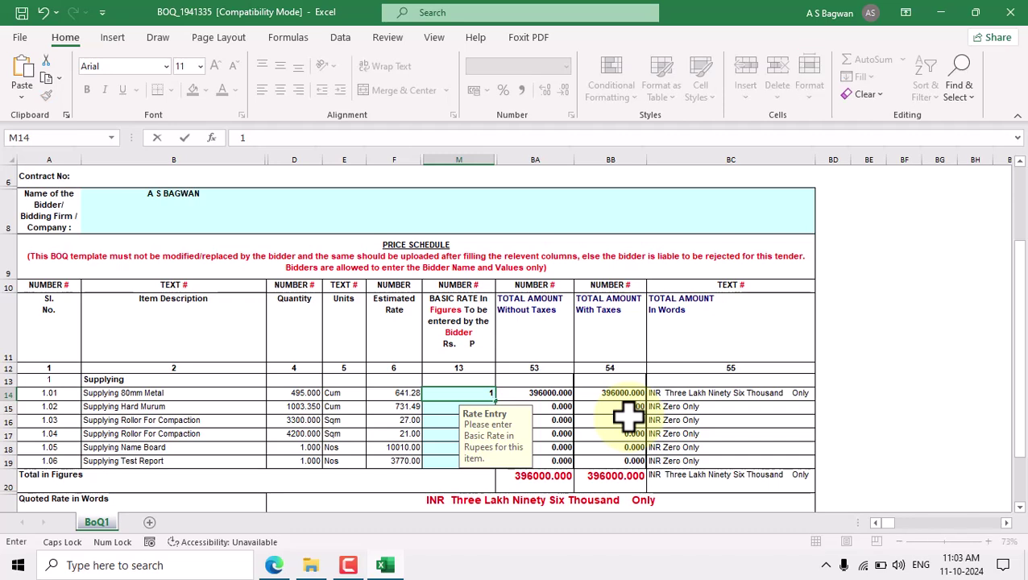
pyautogui.press('Return')
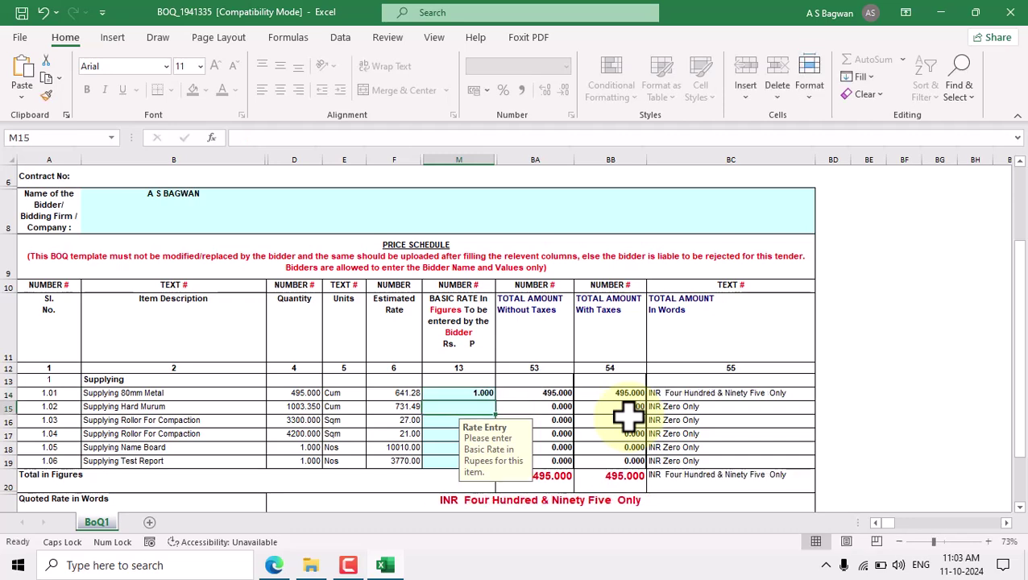
# Step: Enter basic rates 800 for the 80mm metal and 1000 for hard murum
pyautogui.click(296, 393)
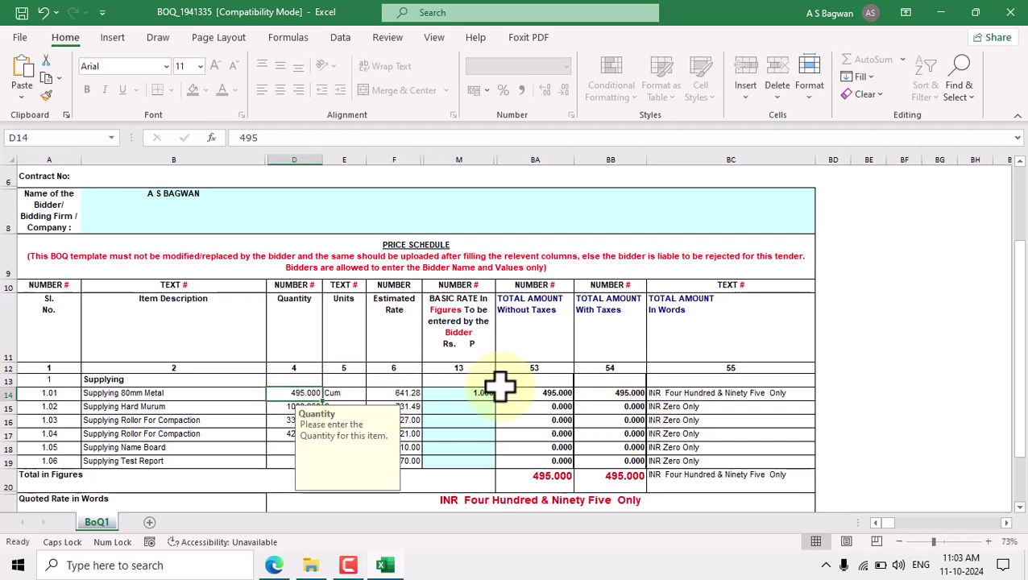
pyautogui.click(486, 392)
pyautogui.scroll(2, 593, 368)
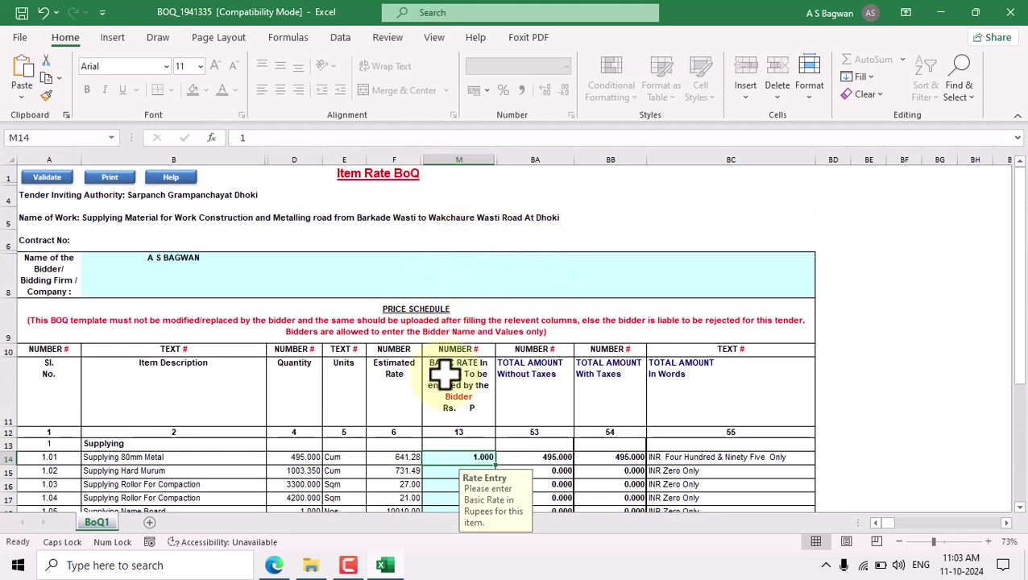
pyautogui.scroll(-1, 467, 411)
pyautogui.click(448, 419)
pyautogui.click(459, 393)
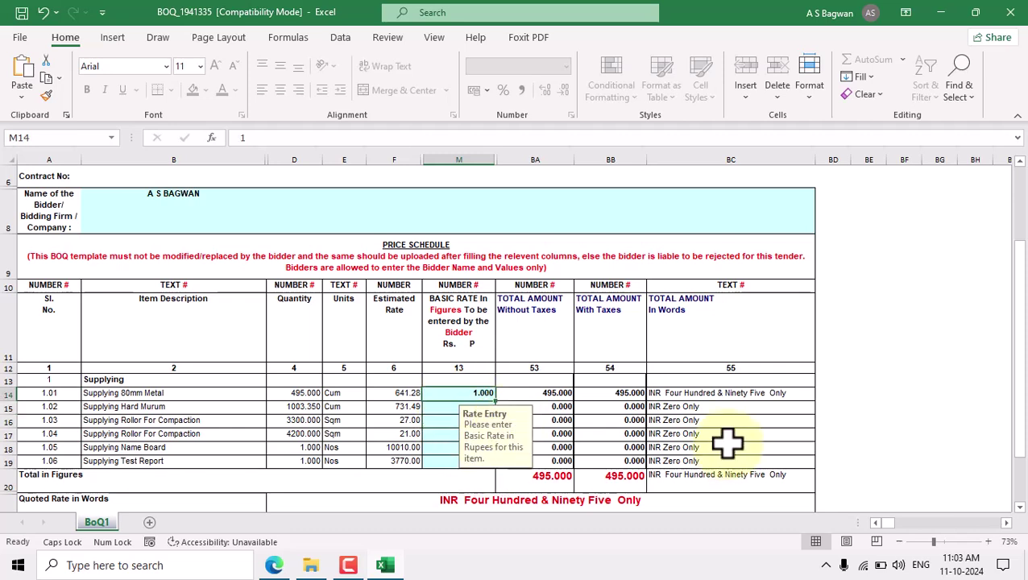
pyautogui.write('8')
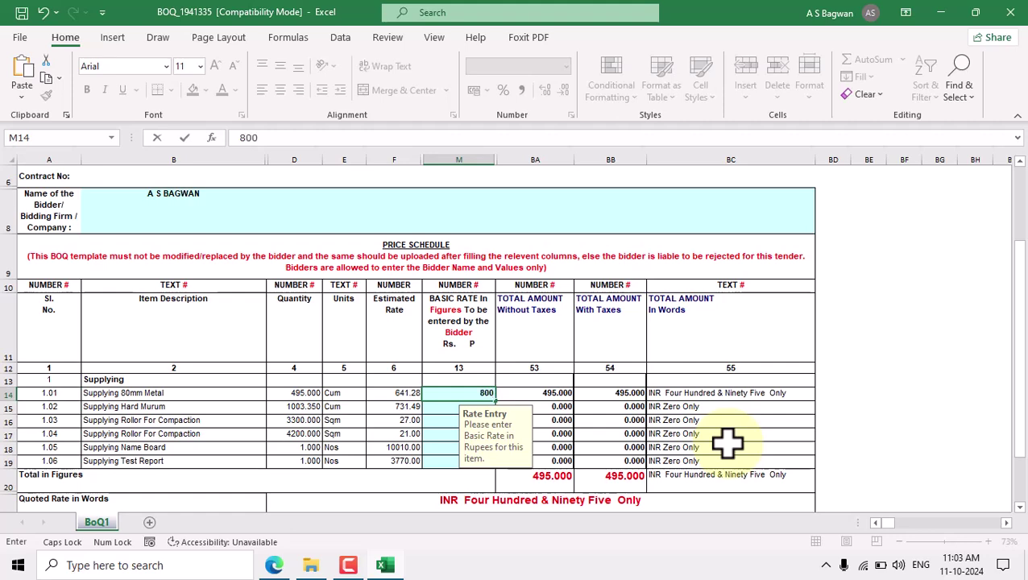
pyautogui.press('Return')
pyautogui.write('1000')
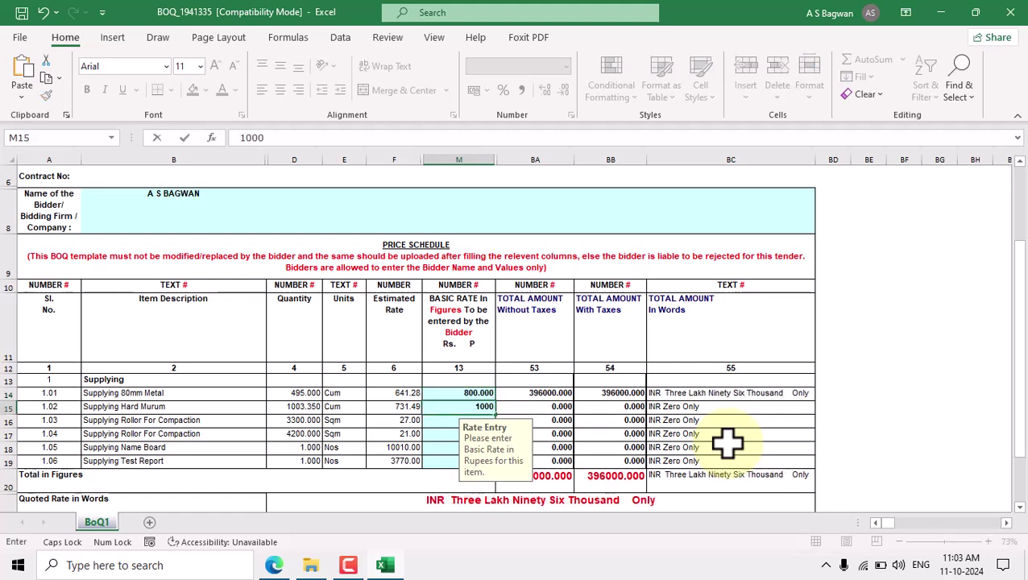
pyautogui.press('Return')
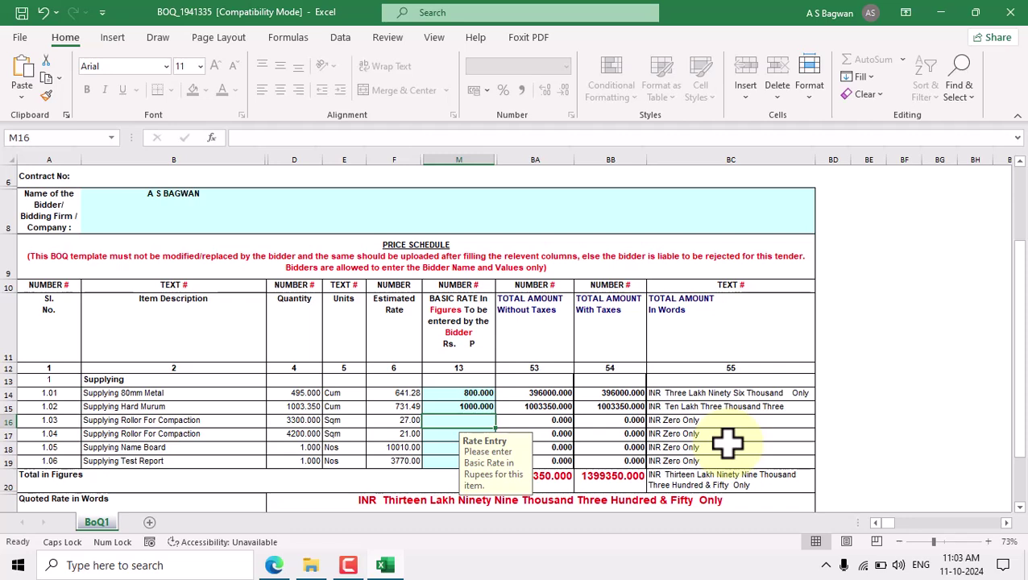
# Step: Enter basic rates 30, 25, 10010 and 3770 for the remaining four items
pyautogui.moveTo(413, 457); pyautogui.dragTo(419, 448)
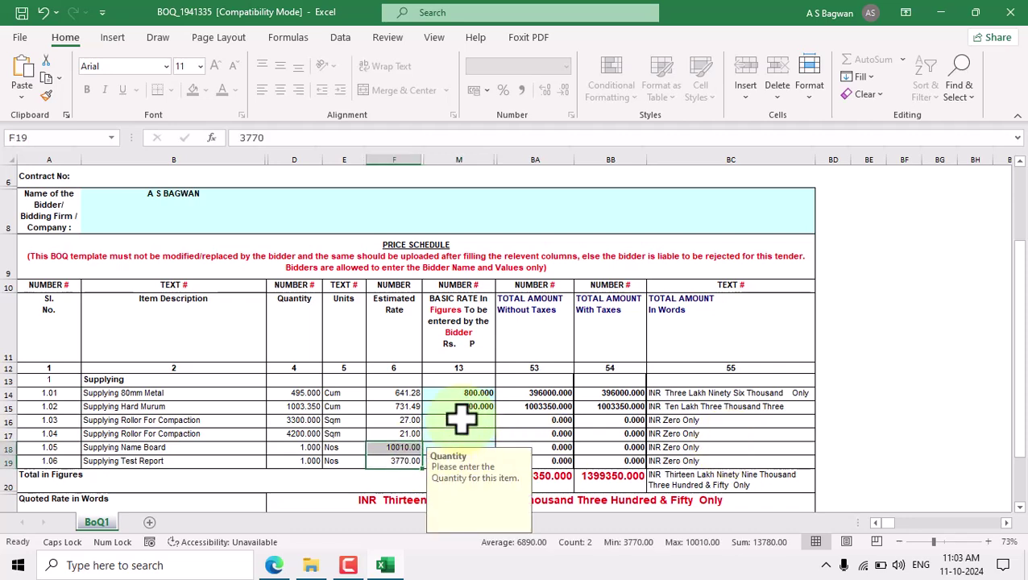
pyautogui.click(460, 419)
pyautogui.write('3')
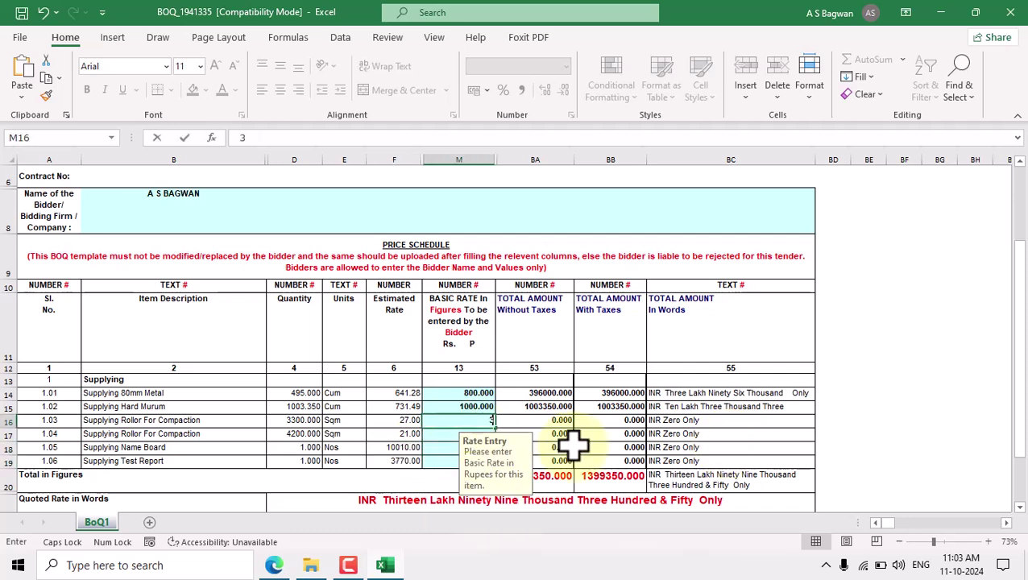
pyautogui.write('0')
pyautogui.press('Return')
pyautogui.write('25')
pyautogui.press('Return')
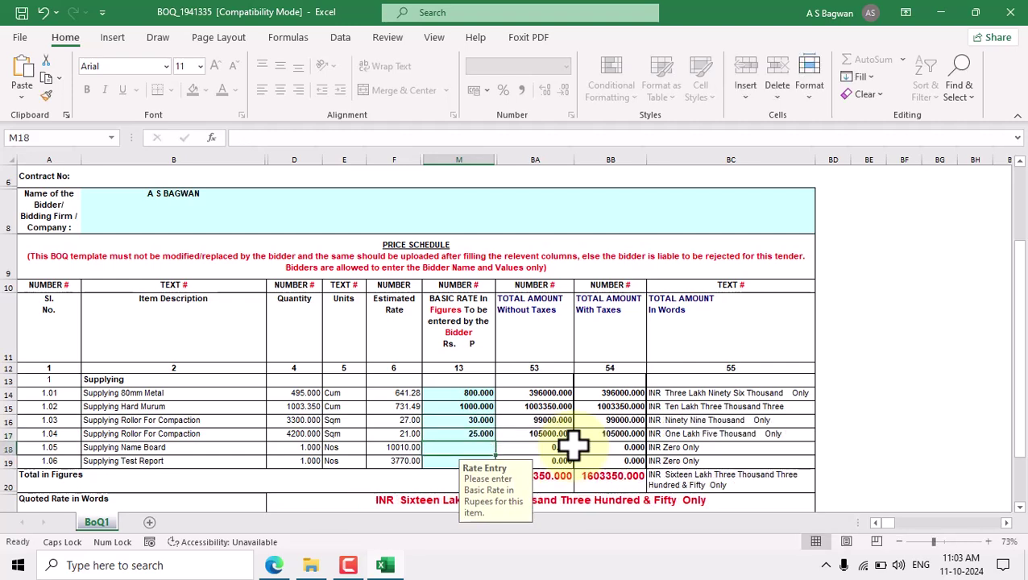
pyautogui.write('10010')
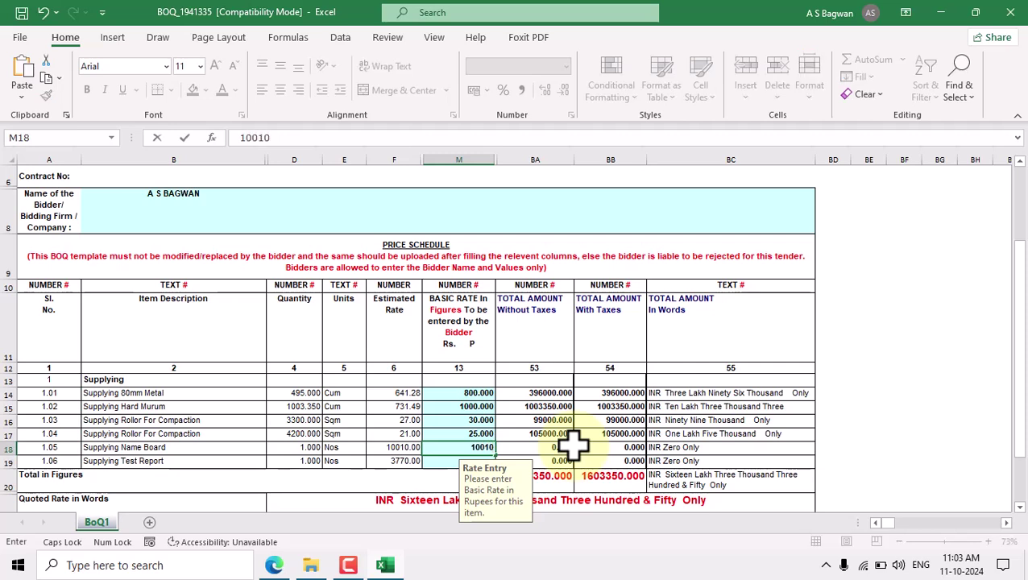
pyautogui.press('Return')
pyautogui.write('3')
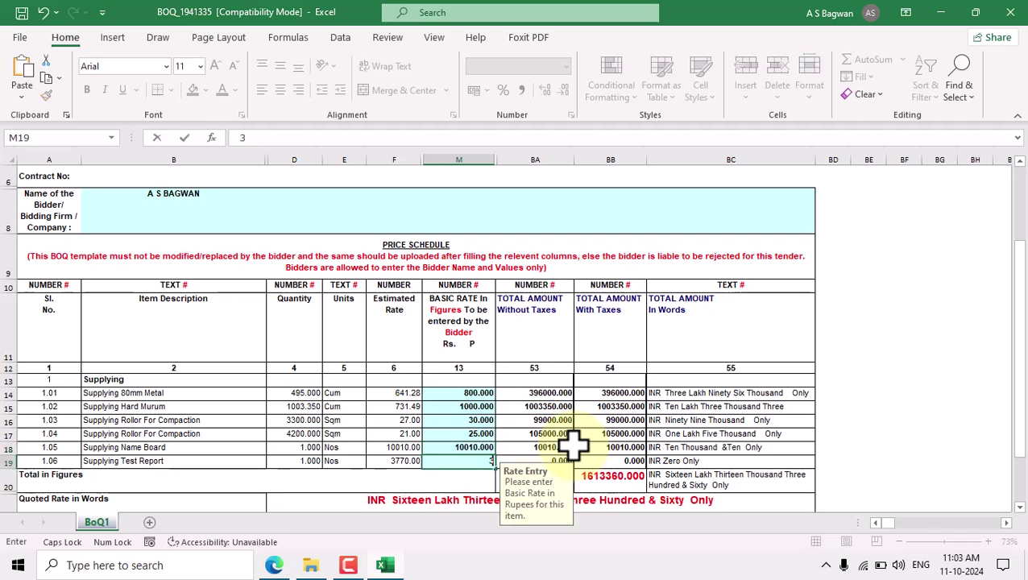
pyautogui.write('770')
pyautogui.press('Return')
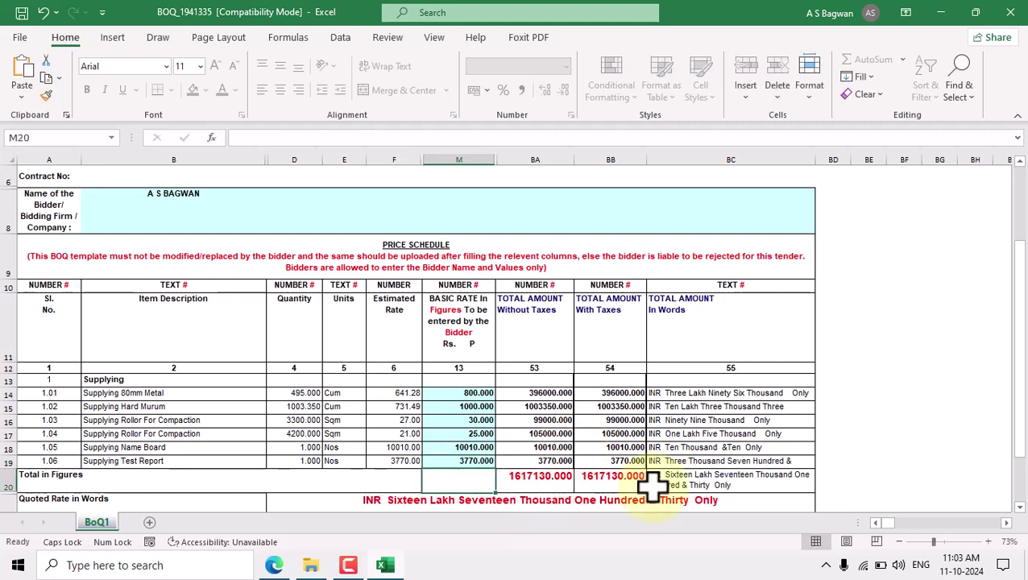
# Step: Review the grand total, the rate-in-words formula and the bidder name entry
pyautogui.scroll(-2, 614, 351)
pyautogui.click(519, 349)
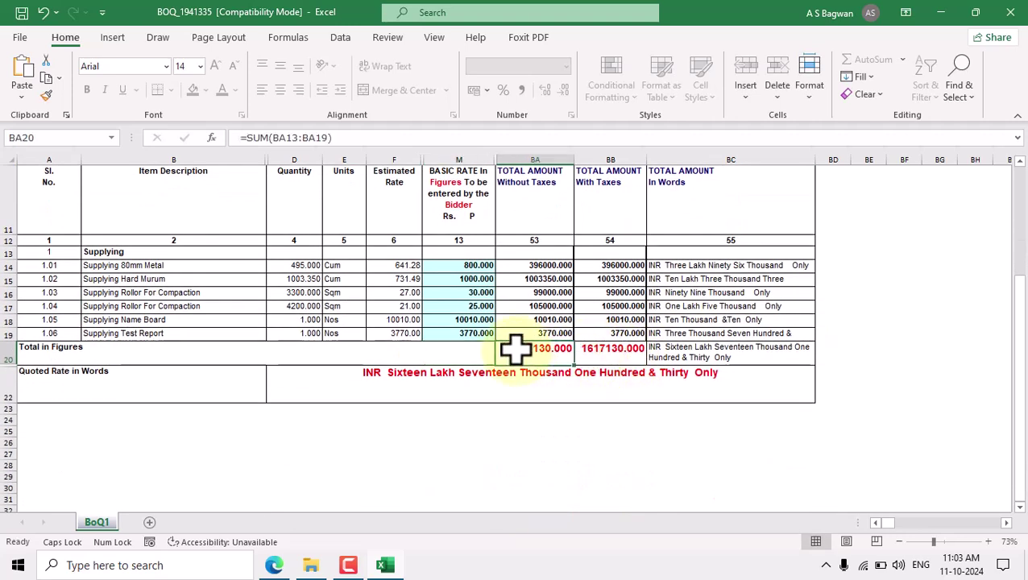
pyautogui.click(414, 387)
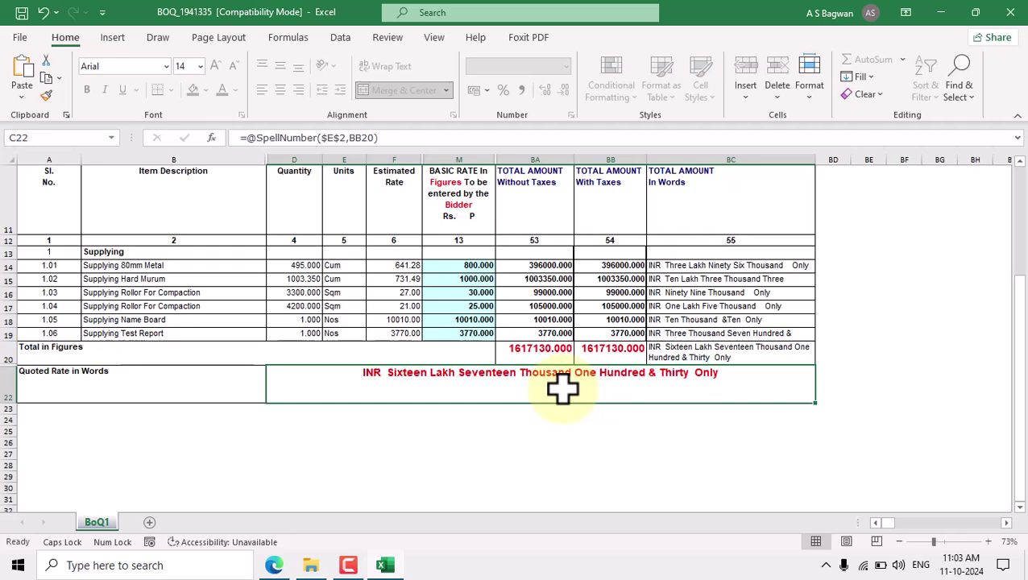
pyautogui.scroll(2, 562, 389)
pyautogui.click(276, 276)
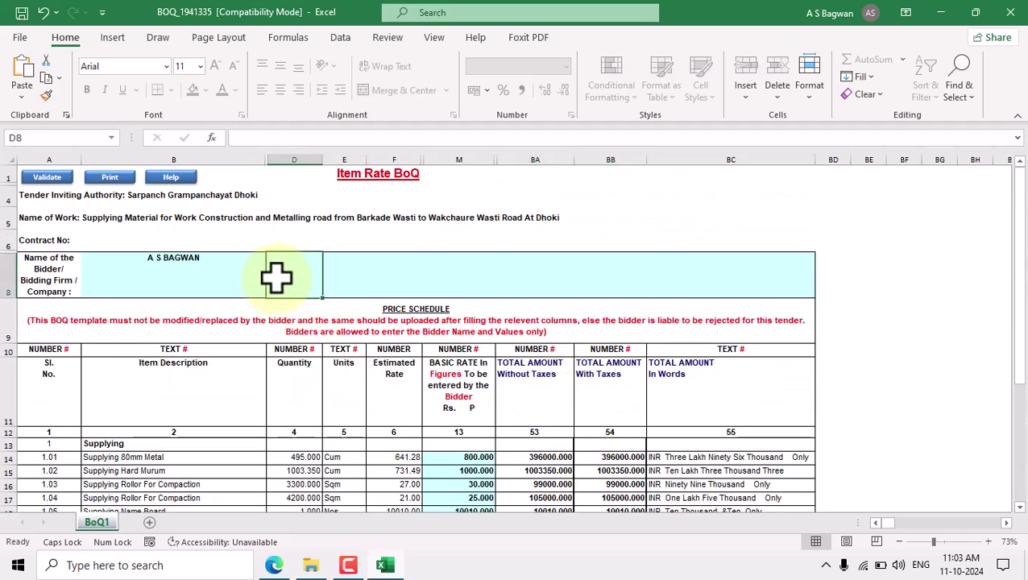
pyautogui.click(228, 274)
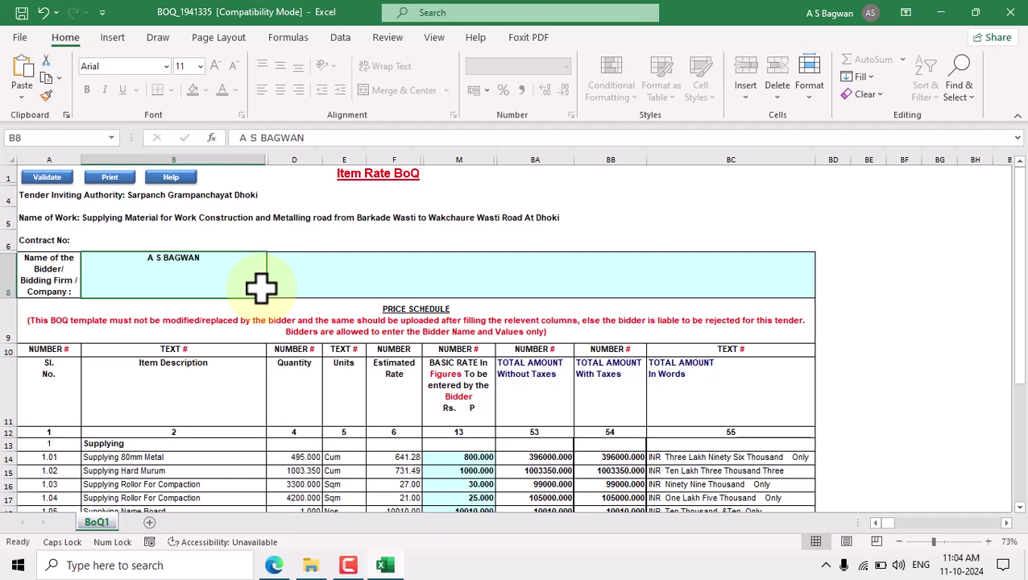
# Step: Save the workbook in its older .xls format, then close the window
pyautogui.hotkey('ctrl', 's')
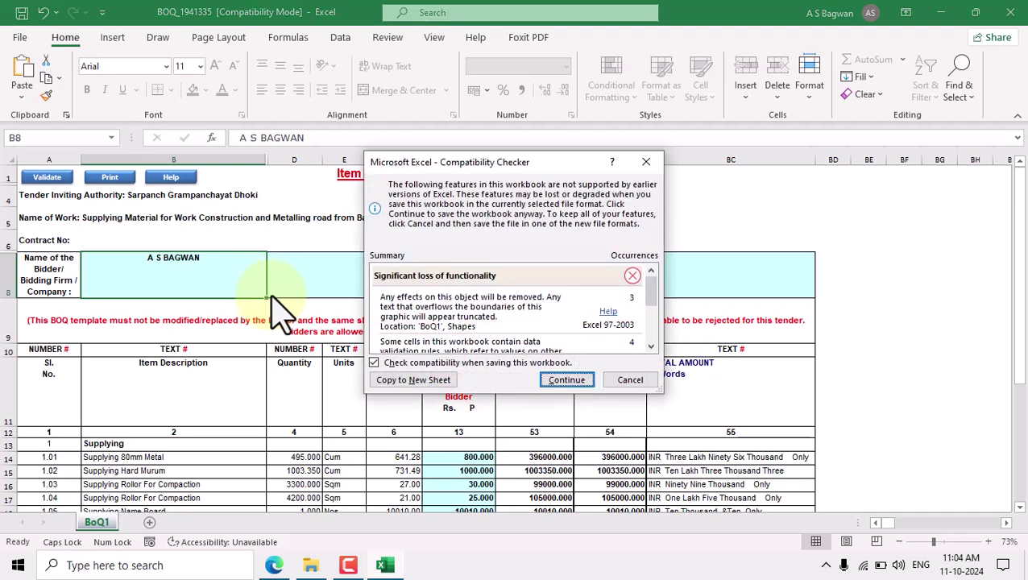
pyautogui.click(567, 381)
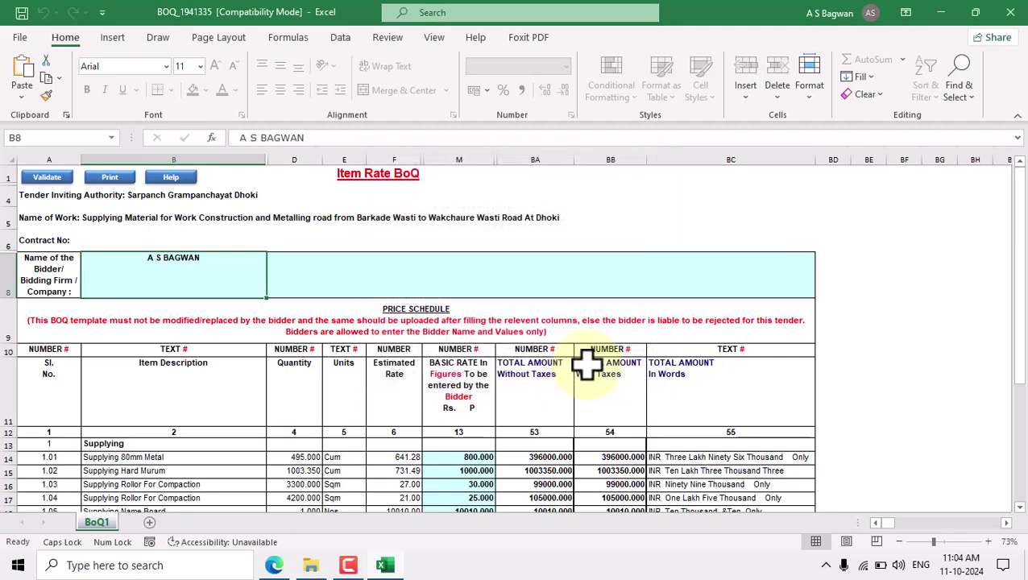
pyautogui.click(1010, 12)
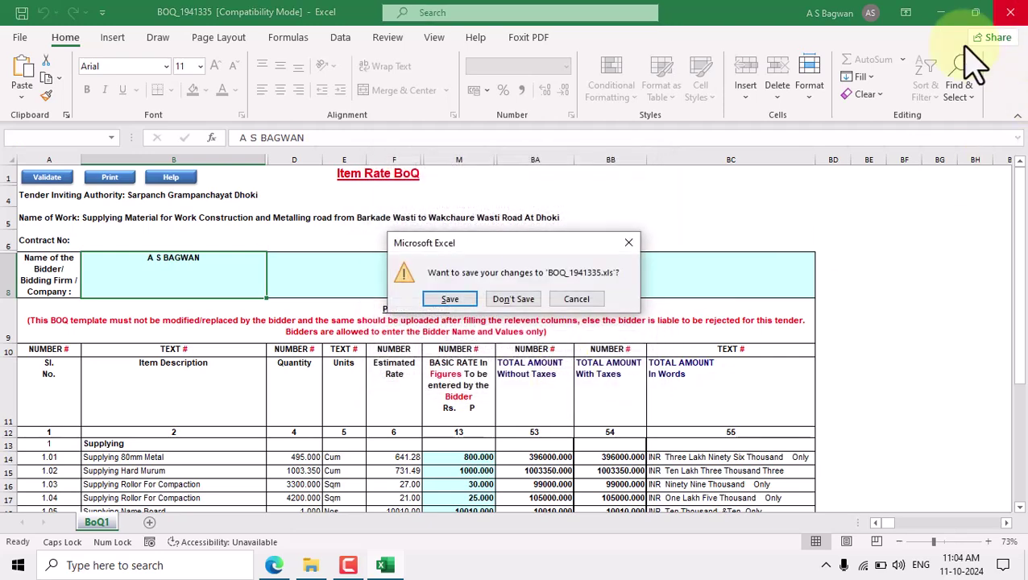
# Step: Close Excel without resaving and reopen BOQ_1941335 from the work_1941335 folder
pyautogui.click(514, 299)
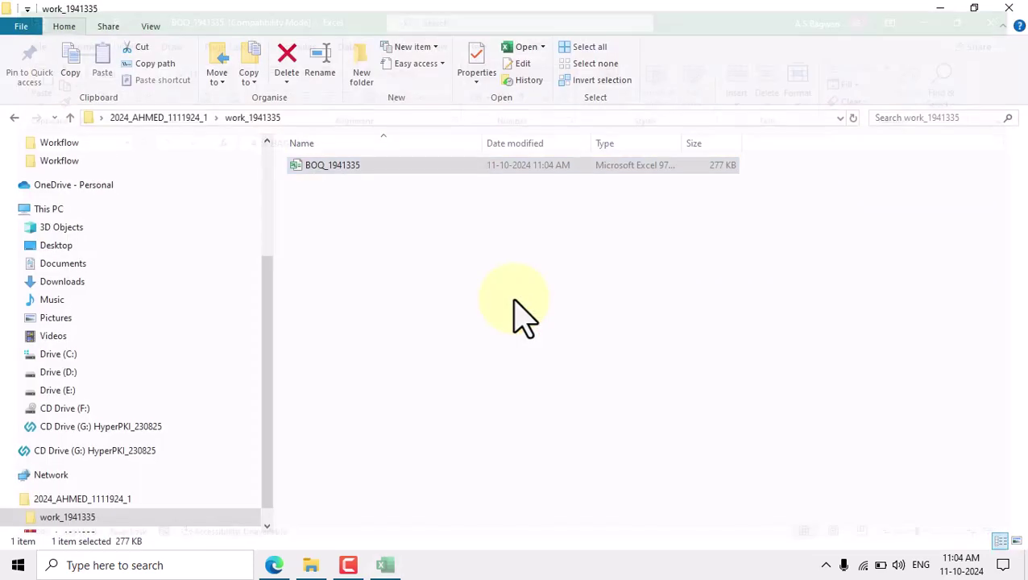
pyautogui.doubleClick(323, 167)
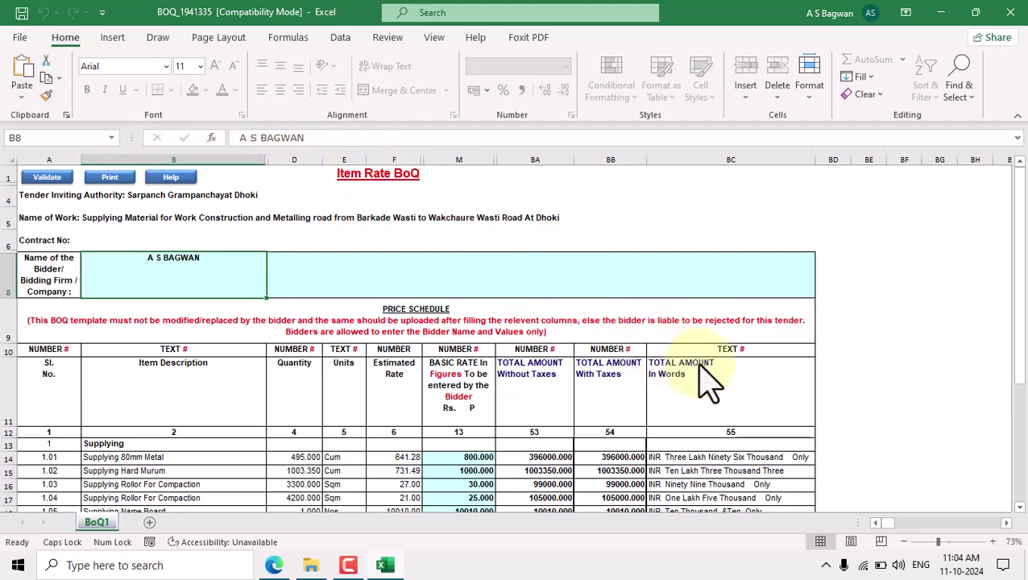
pyautogui.scroll(-2, 700, 378)
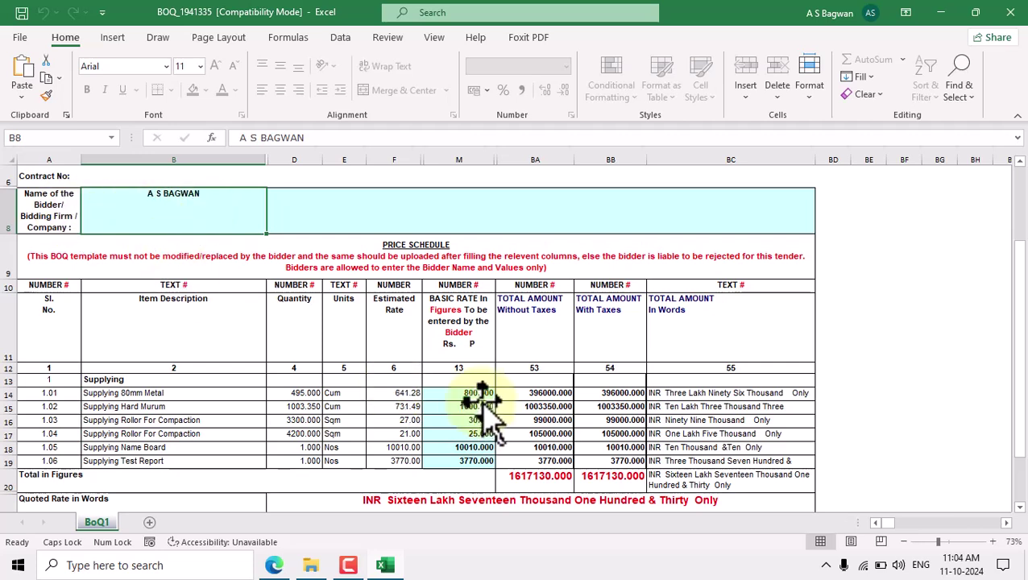
pyautogui.moveTo(475, 393); pyautogui.dragTo(482, 465)
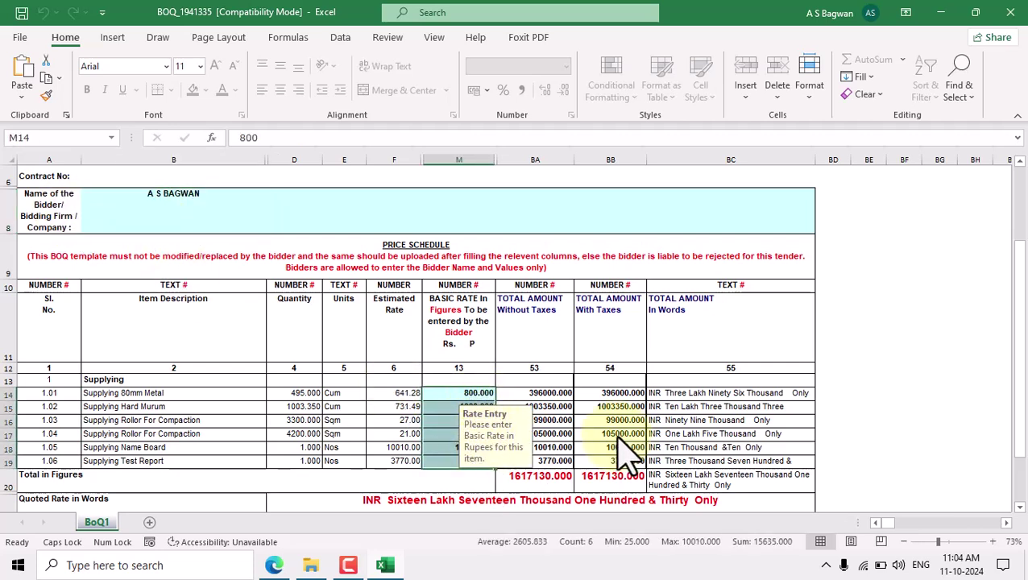
pyautogui.click(549, 436)
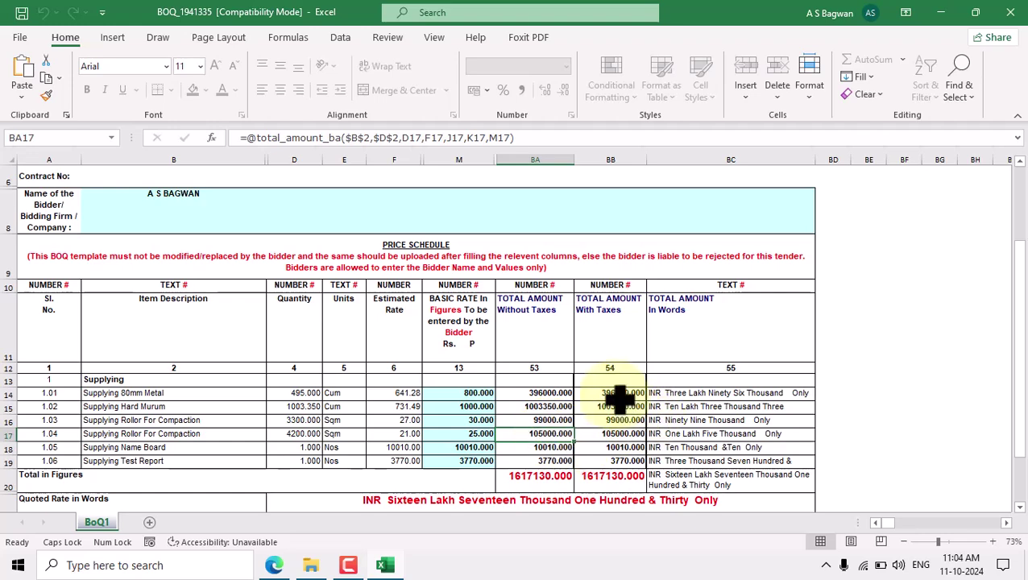
pyautogui.click(555, 483)
pyautogui.scroll(-3, 590, 426)
pyautogui.scroll(5, 590, 425)
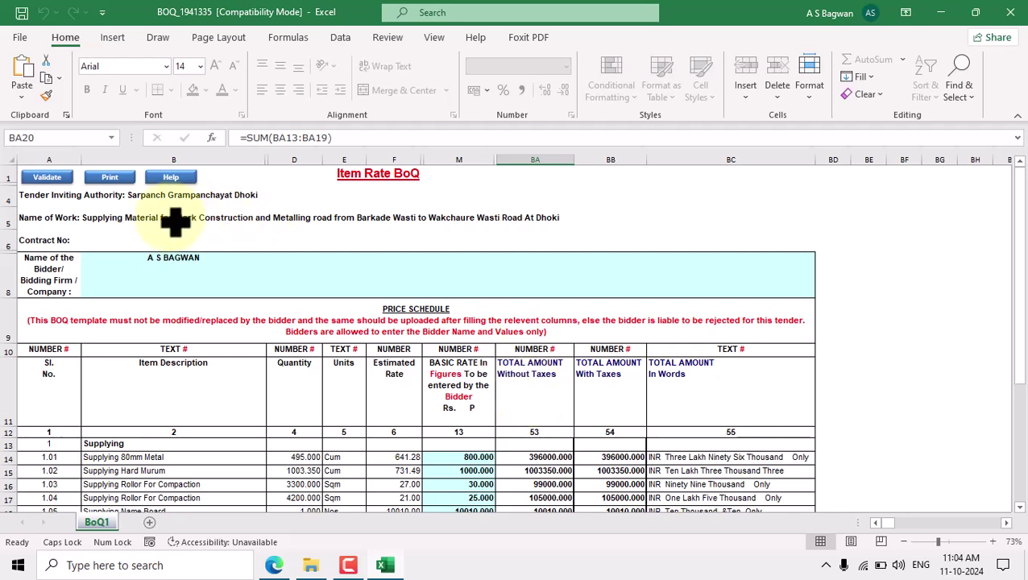
pyautogui.click(160, 270)
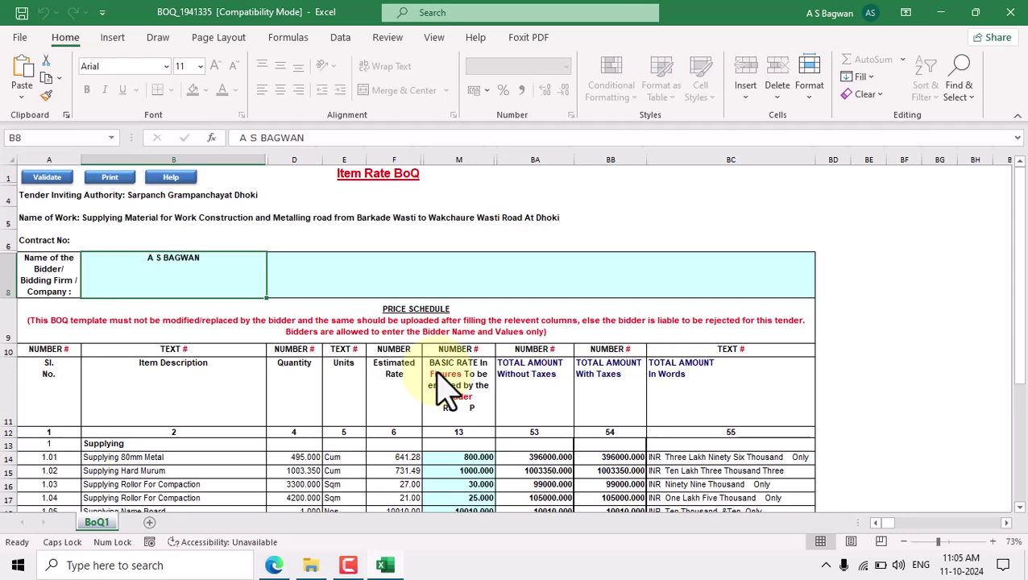
# Step: Close the workbook with Don't Save, then open BOQ_1941335 again from the folder
pyautogui.click(1012, 15)
pyautogui.click(508, 300)
pyautogui.click(475, 318)
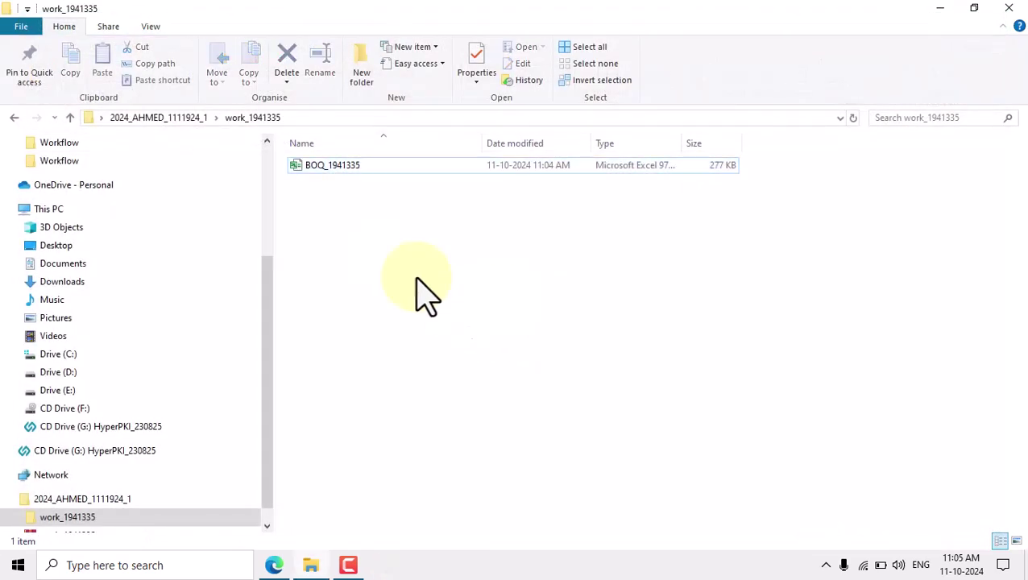
pyautogui.click(337, 179)
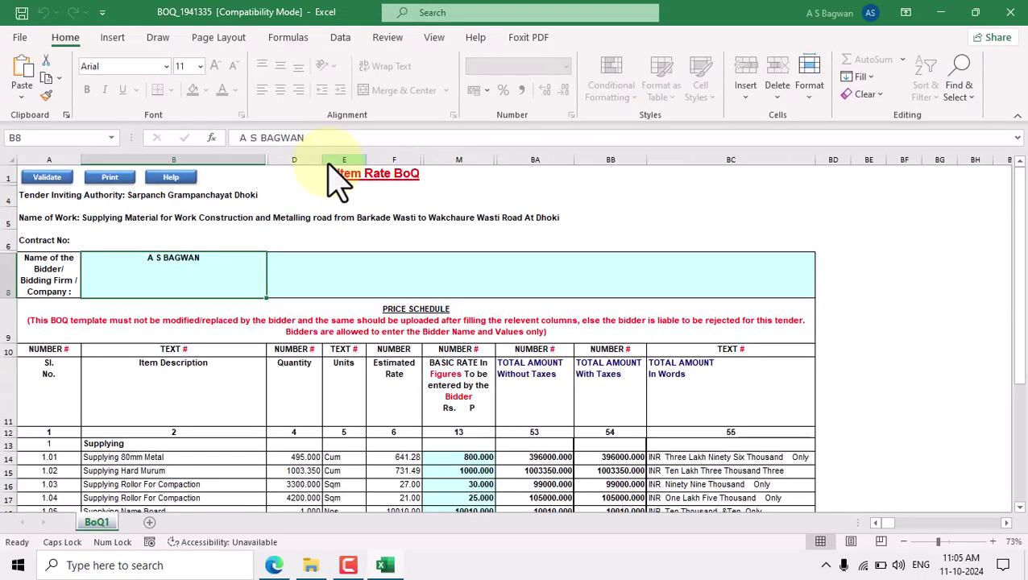
# Step: Check the totals, close Excel without saving, and return to the tender details page in Edge
pyautogui.moveTo(1021, 282); pyautogui.dragTo(1020, 419)
pyautogui.scroll(3, 528, 379)
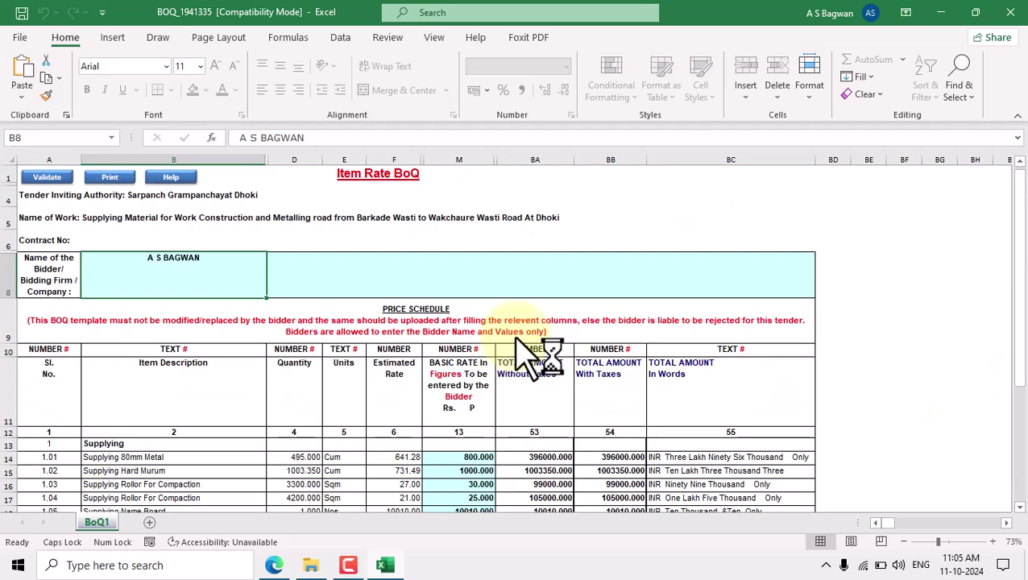
pyautogui.click(1011, 13)
pyautogui.click(515, 302)
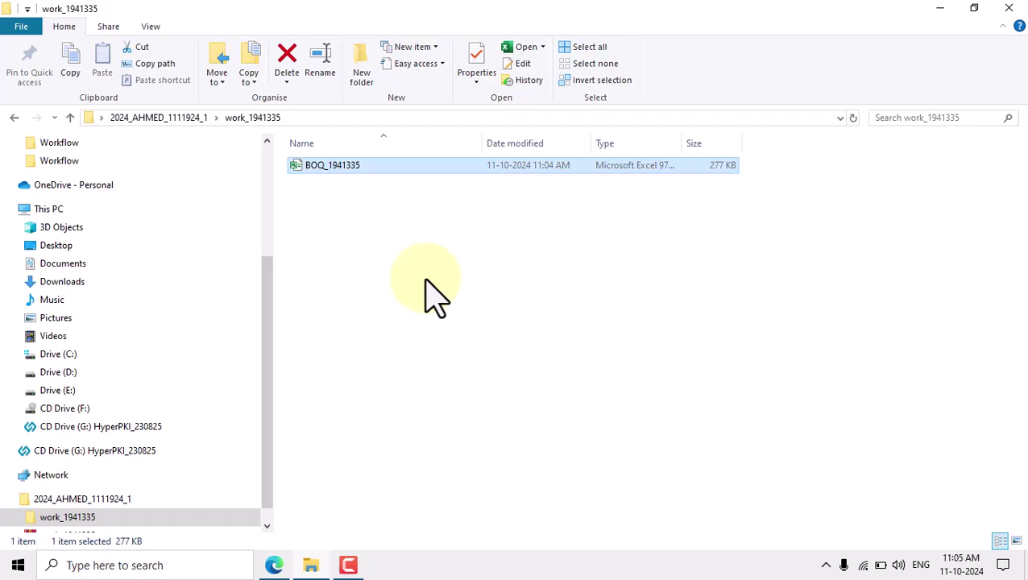
pyautogui.click(275, 567)
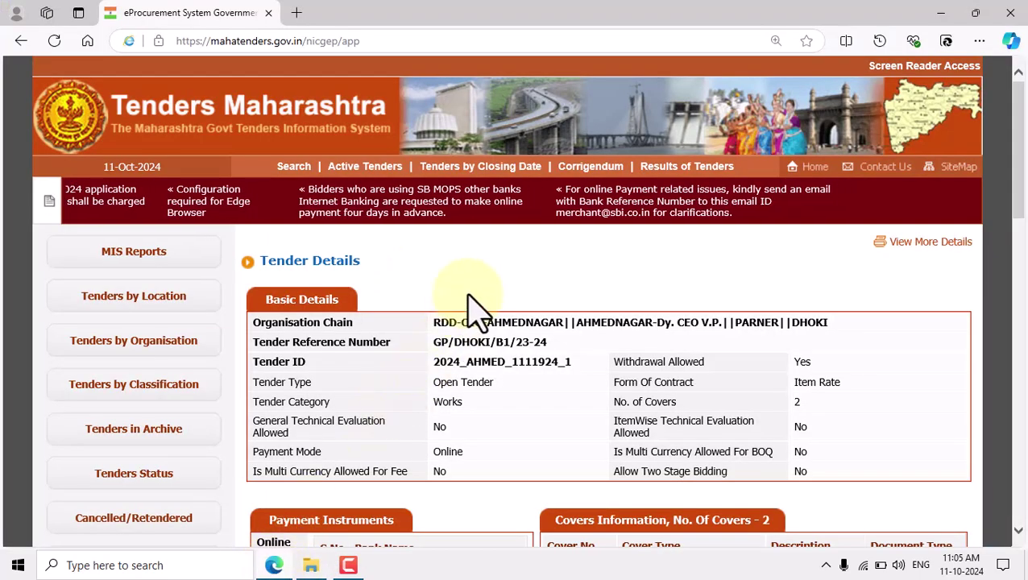